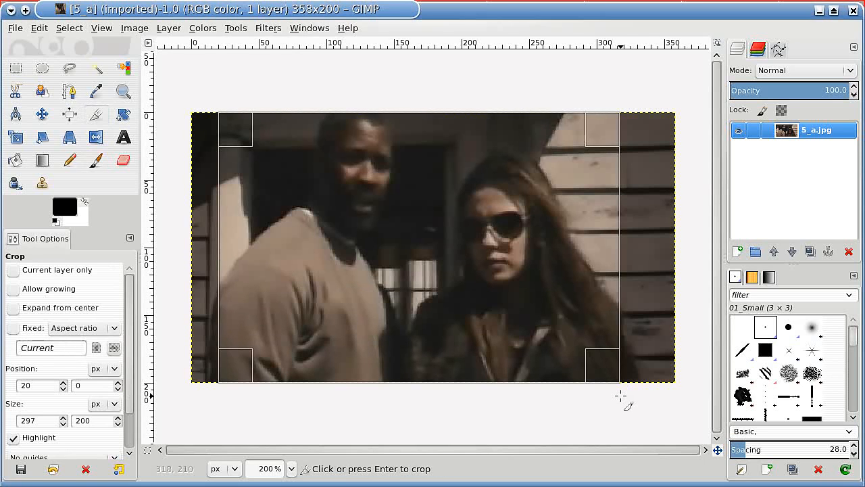
Crop the image to the 297 × 200 px area starting at 20, 0 and duplicate the cropped image
key("Return")
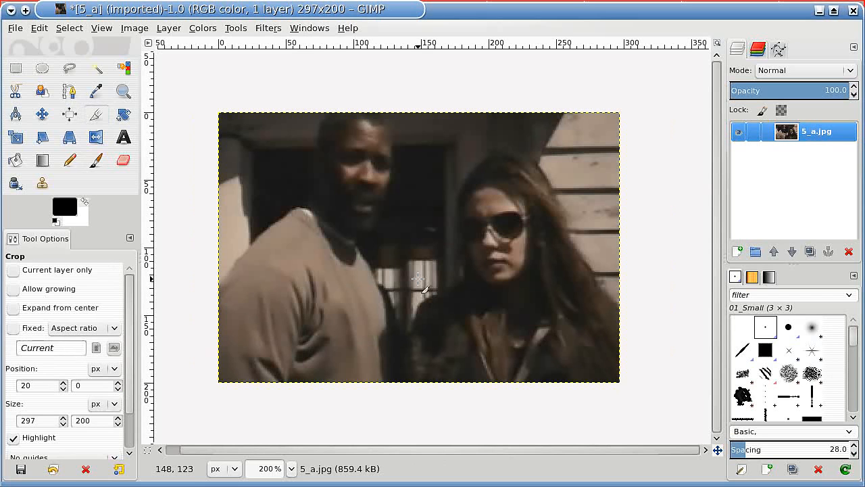
left_click(138, 28)
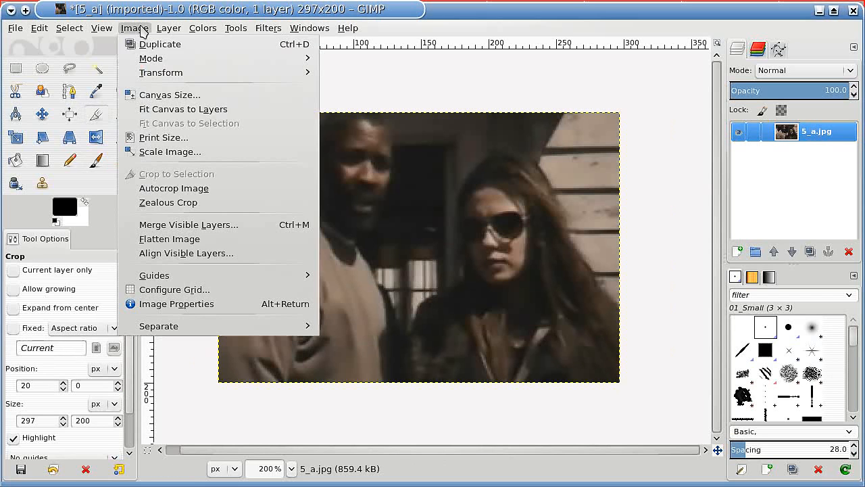
left_click(160, 44)
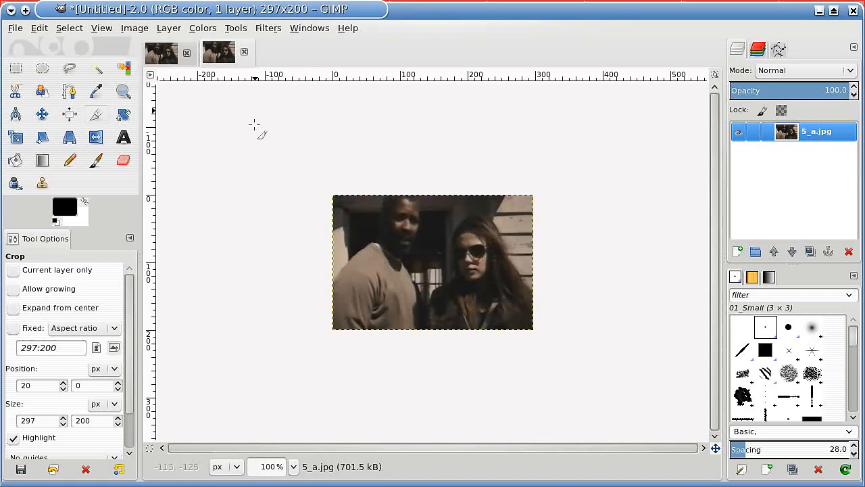
scroll(287, 302, "up", 2)
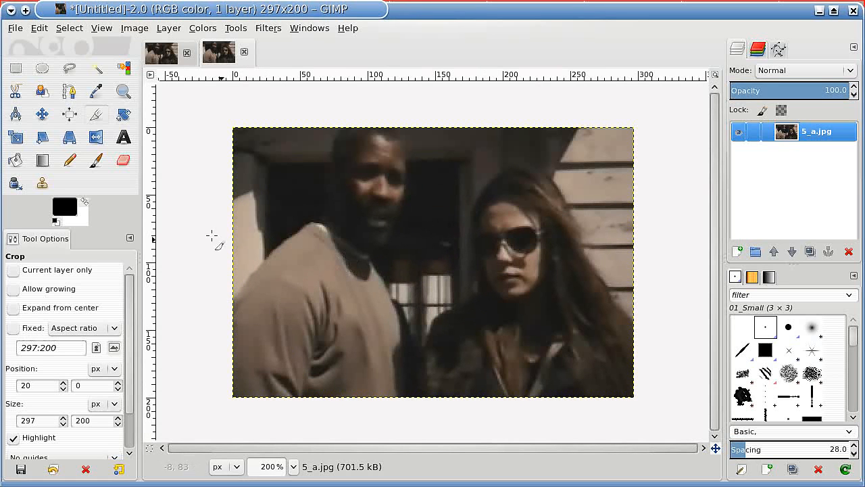
Return to the original image and set the foreground color to blue 1200ff
left_click(163, 54)
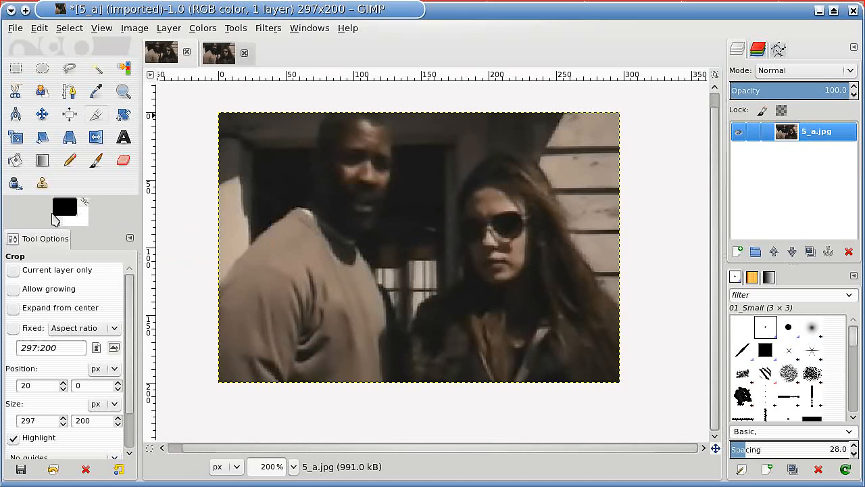
left_click(66, 211)
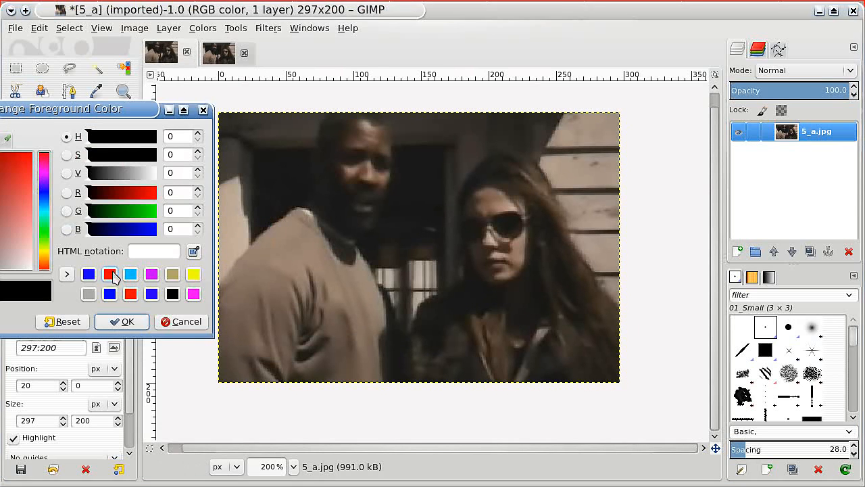
left_click(88, 274)
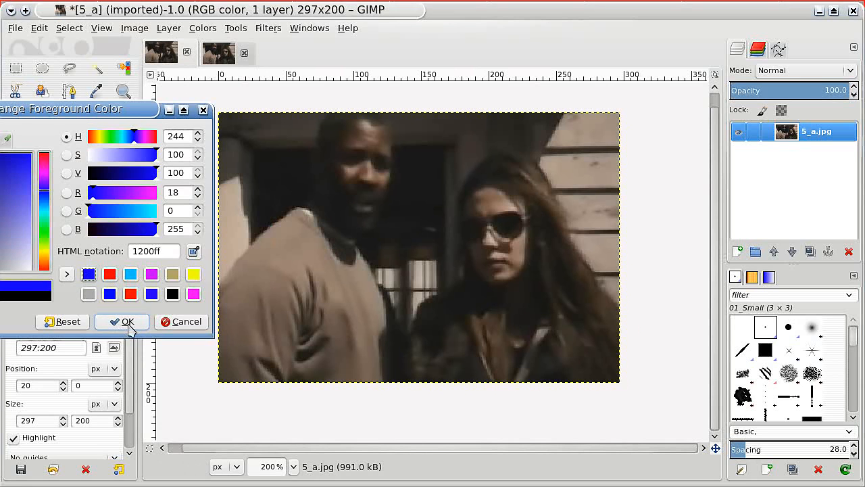
left_click(124, 321)
Blend a linear FG to Transparent gradient in Screen mode from the image's lower-left corner up to the woman's face
left_click(42, 161)
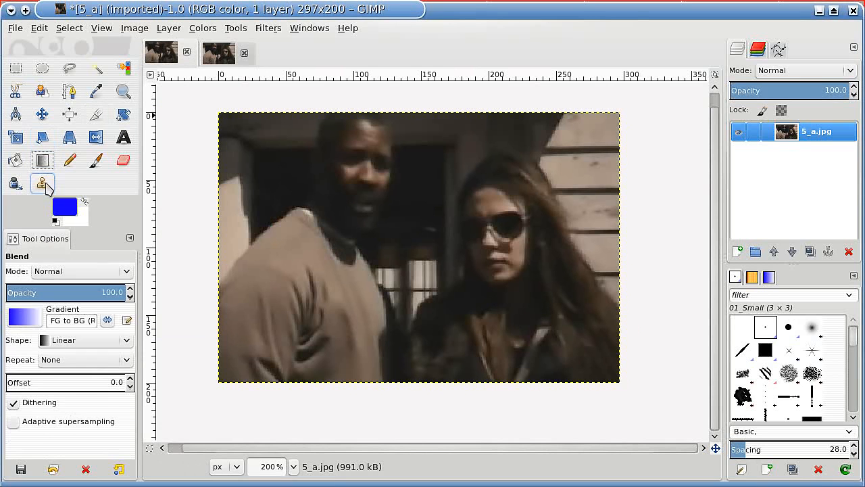
left_click(24, 318)
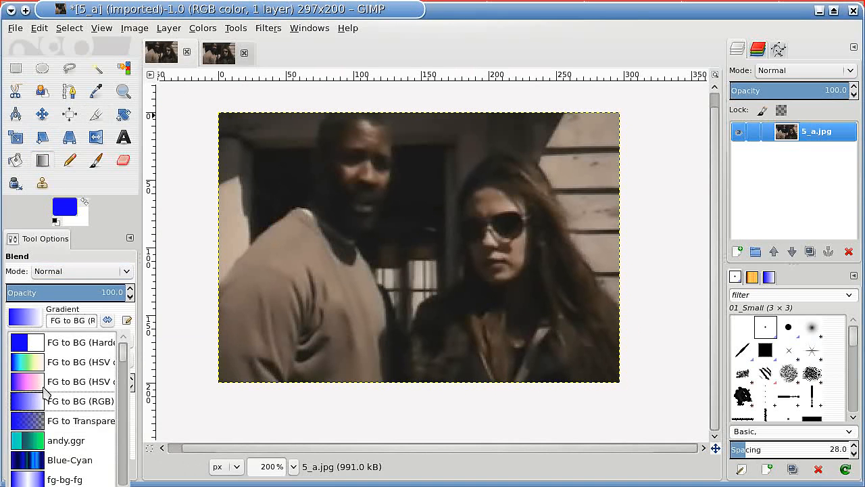
left_click(35, 421)
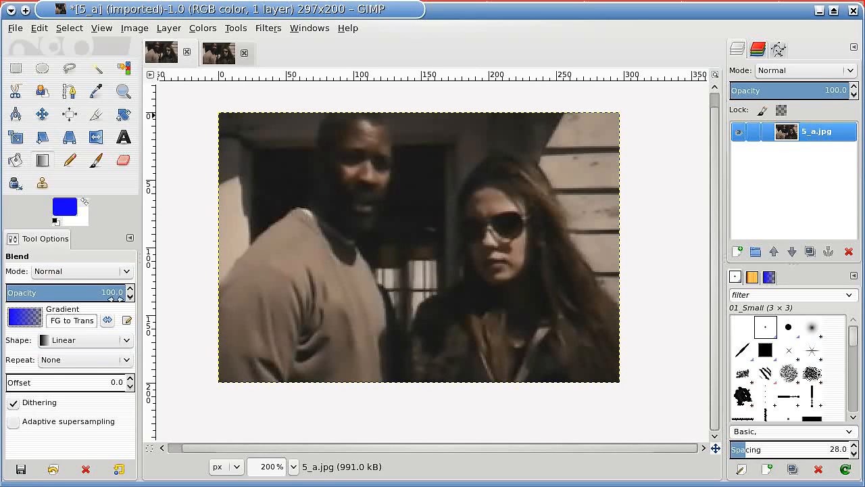
left_click(126, 272)
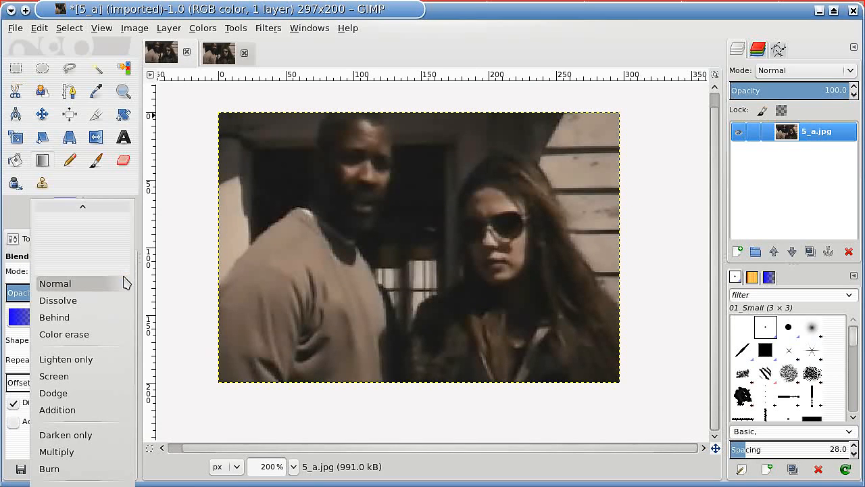
left_click(102, 377)
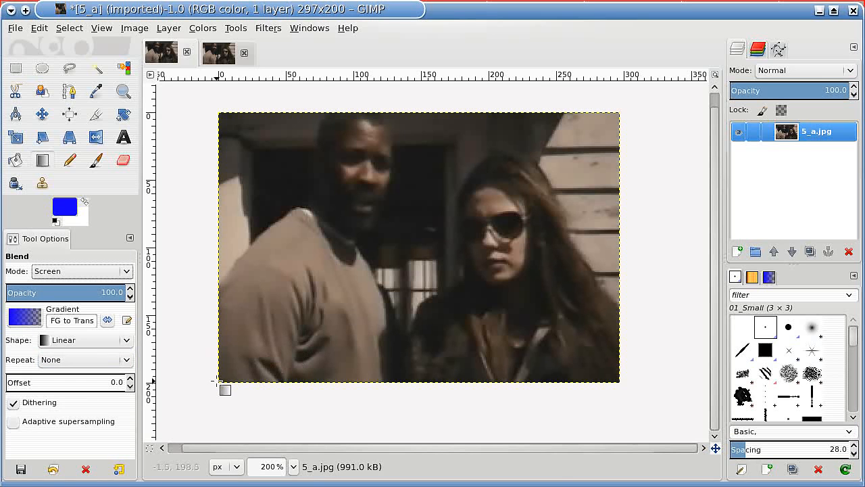
left_click_drag(213, 370, 493, 236)
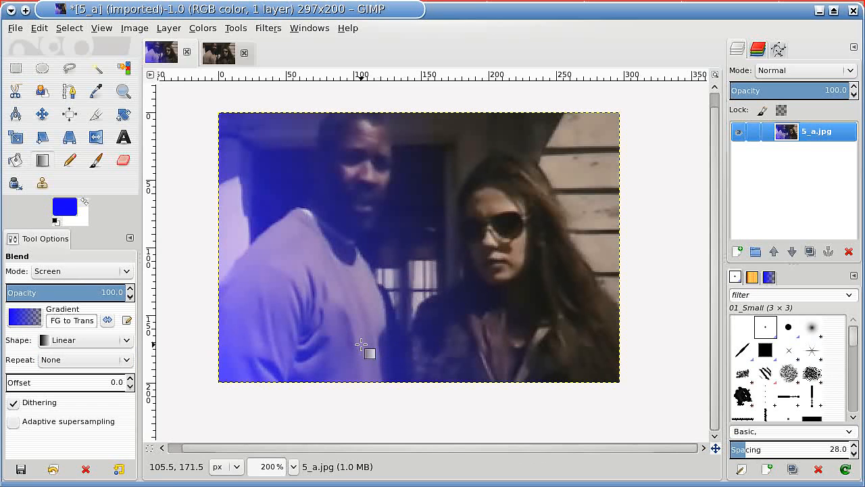
Switch to the duplicate image and set the foreground color to muted green 69875c
left_click(216, 54)
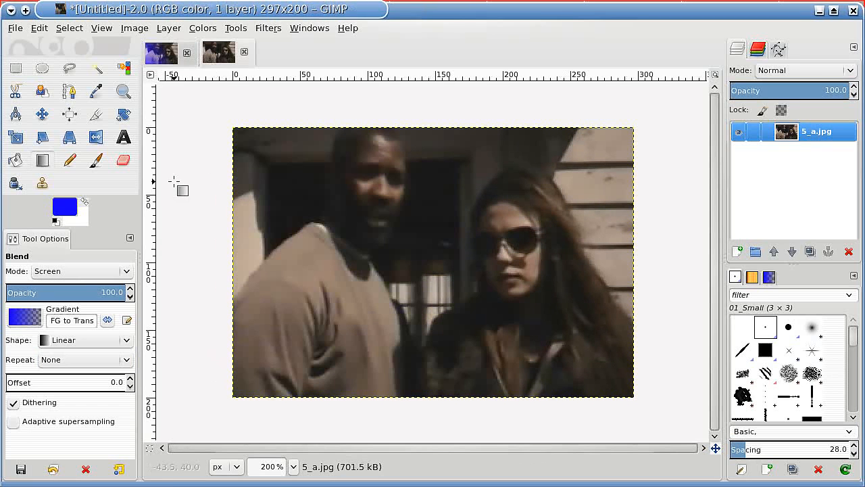
left_click(71, 215)
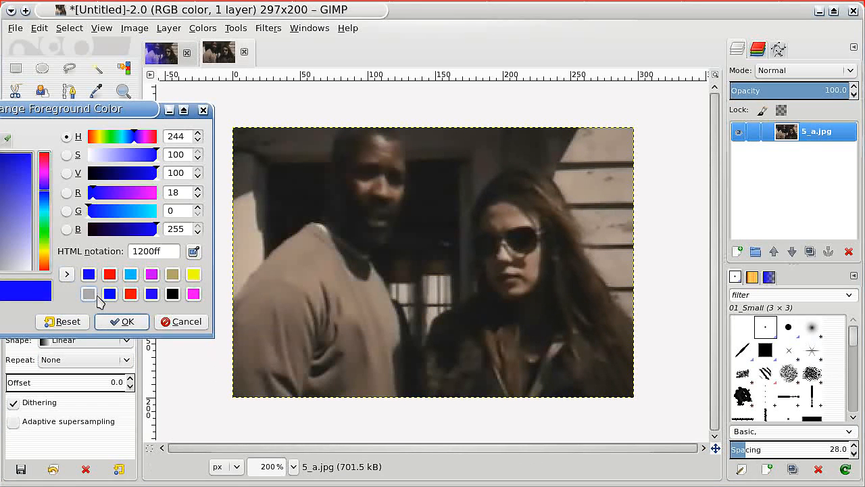
left_click(47, 237)
left_click_drag(29, 236, 0, 234)
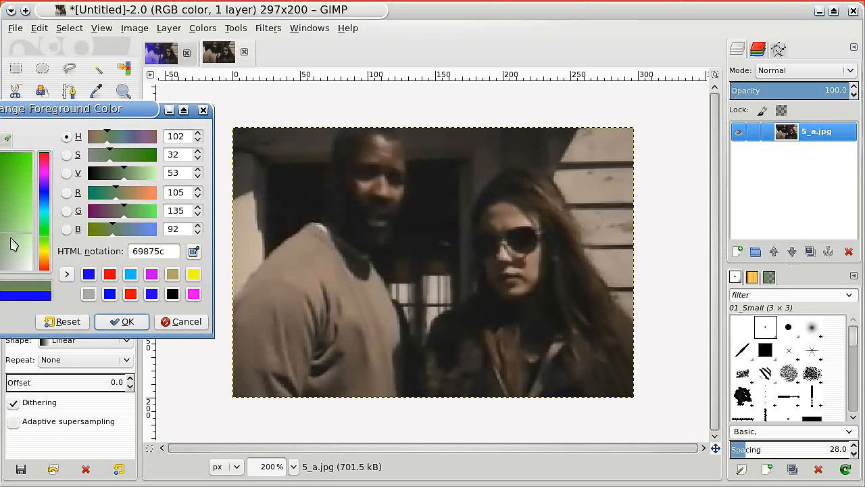
left_click(127, 323)
Blend the green gradient across the duplicate, undo it, and reapply it from the lower left edge to below the woman's face
left_click_drag(226, 369, 457, 271)
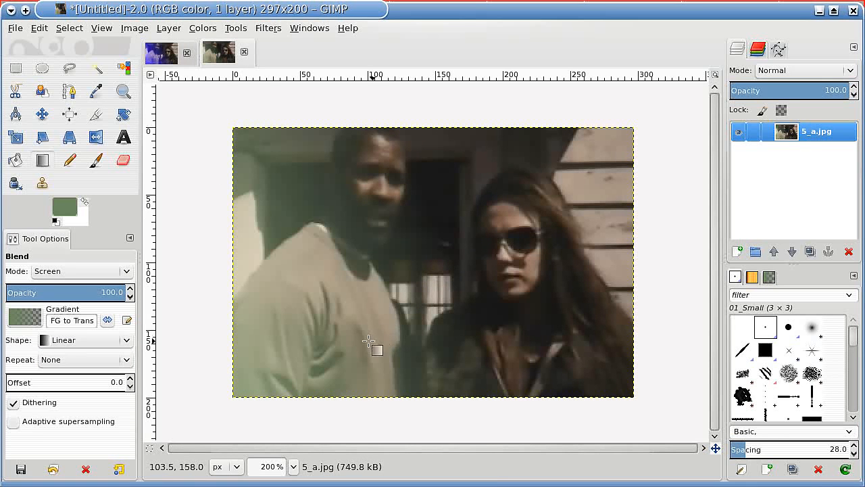
key("ctrl+z")
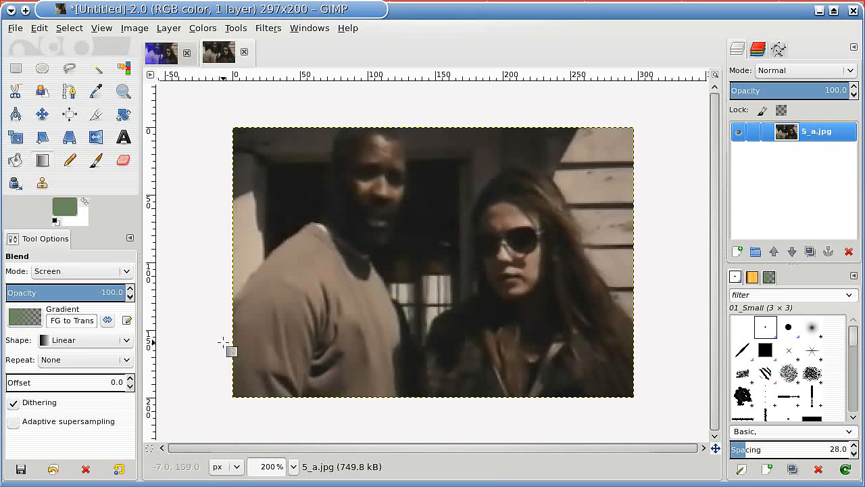
left_click_drag(224, 343, 531, 292)
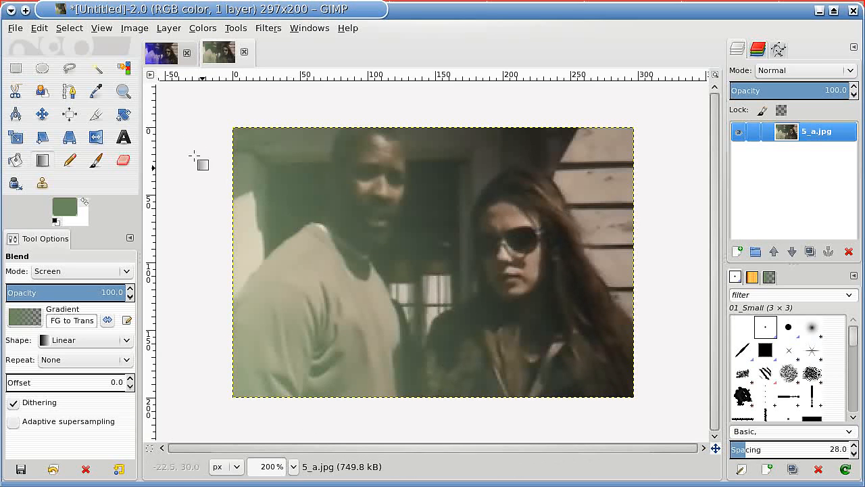
Rotate the blue-tinted original image 90° counter-clockwise
left_click(169, 55)
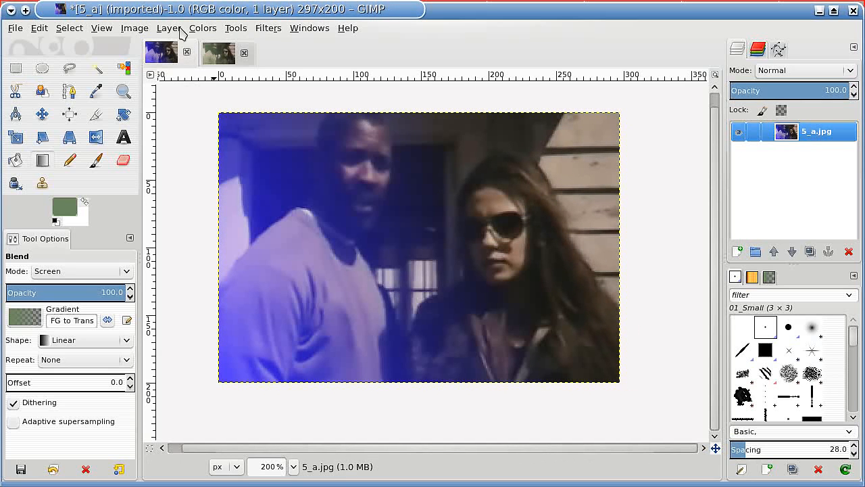
left_click(135, 28)
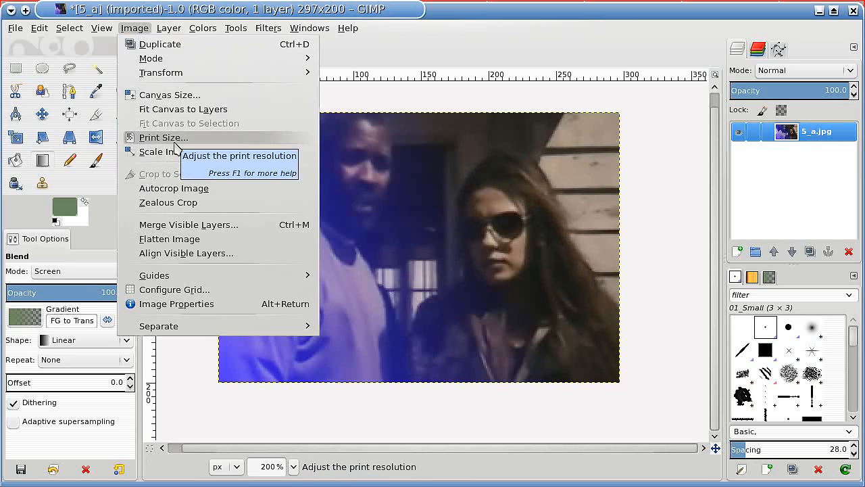
mouse_move(196, 73)
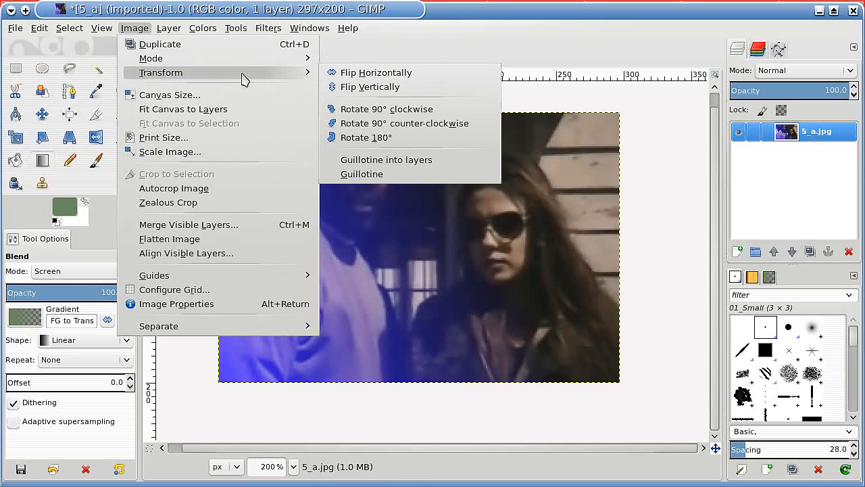
left_click(389, 131)
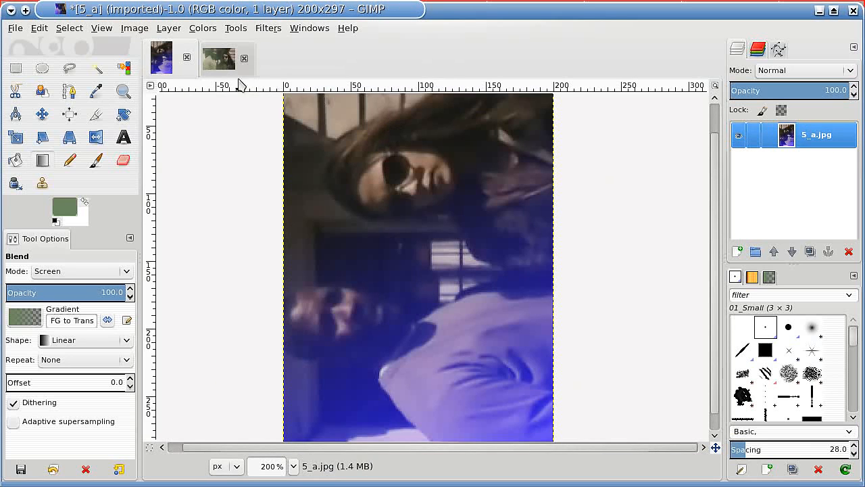
Rotate the green-tinted duplicate image 90° counter-clockwise
left_click(216, 64)
left_click(133, 28)
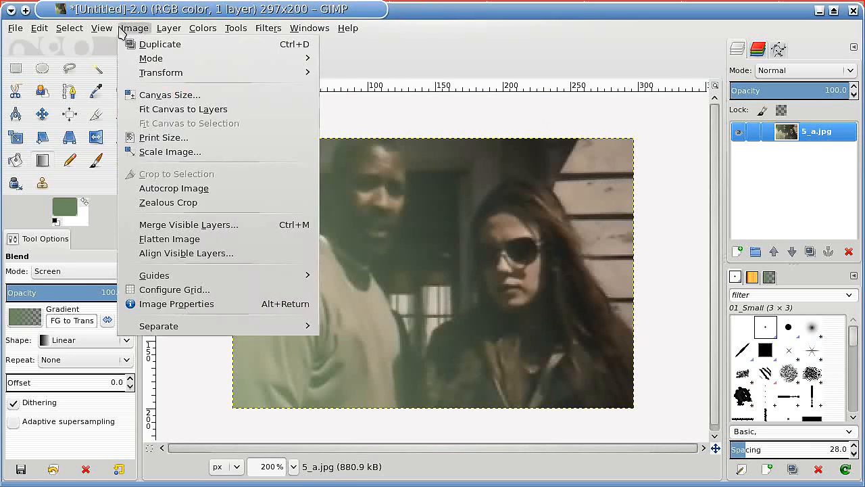
mouse_move(155, 72)
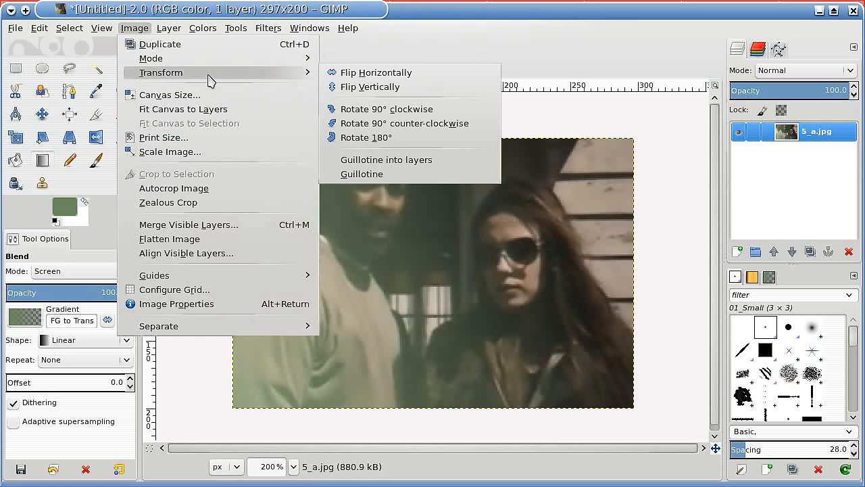
left_click(406, 123)
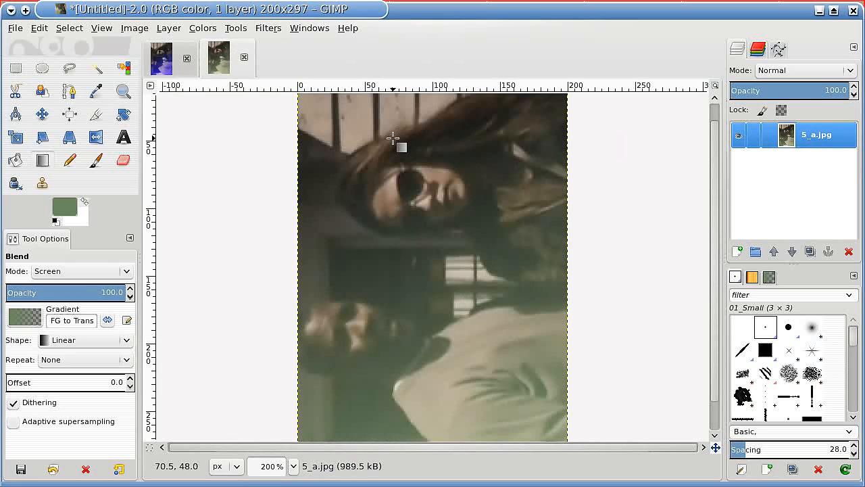
Start the Filmstrip filter from the blue-tinted image and enable fitting the strip height to the images
left_click(165, 69)
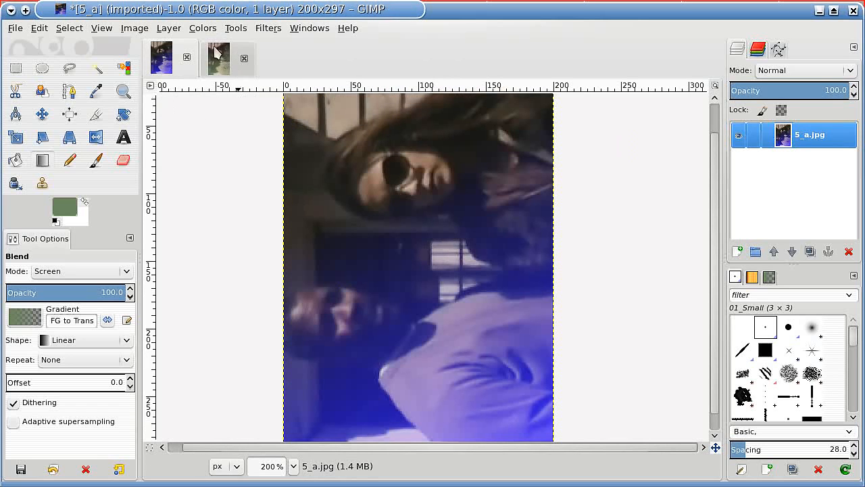
left_click(257, 30)
mouse_move(294, 195)
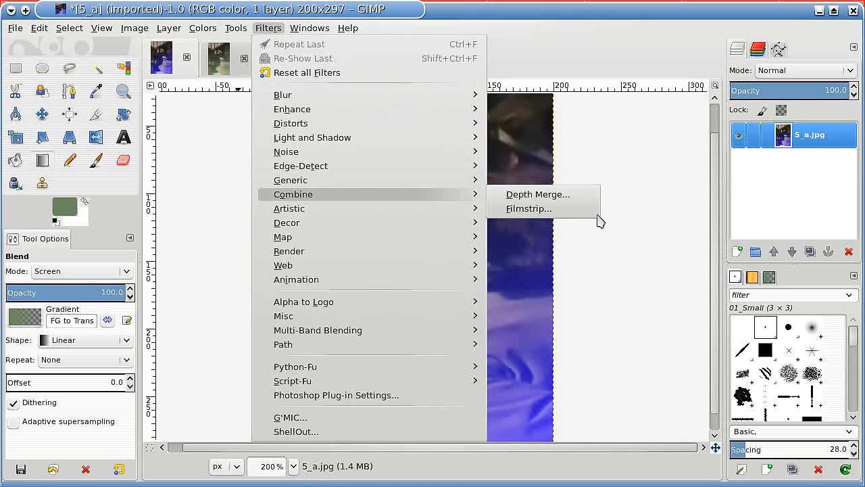
left_click(568, 211)
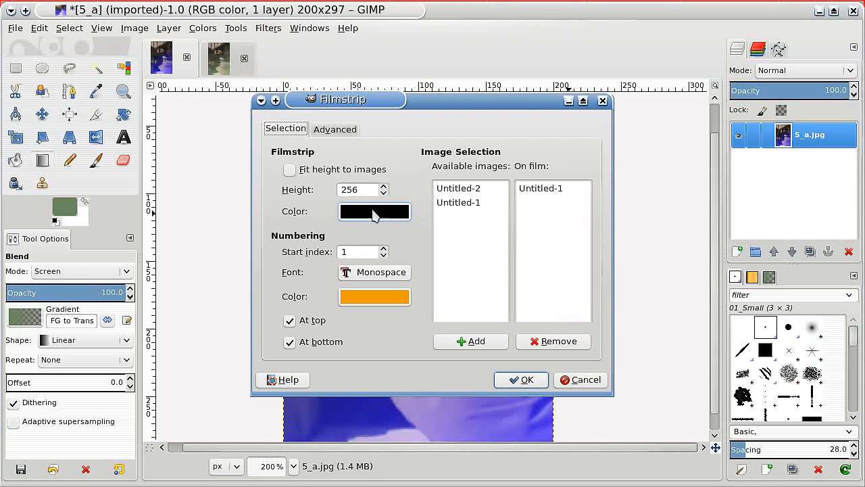
left_click(290, 169)
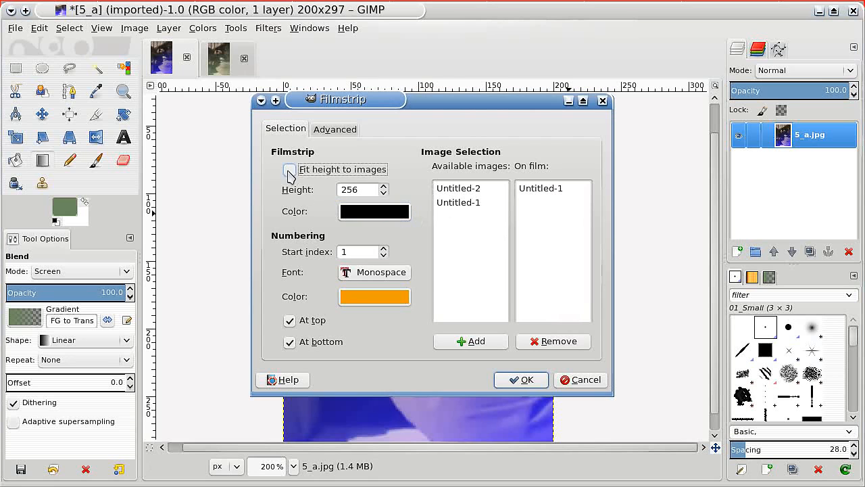
Set the filmstrip's image height to 1.000 and its image spacing, all hole values and number height to 0.000
left_click(336, 130)
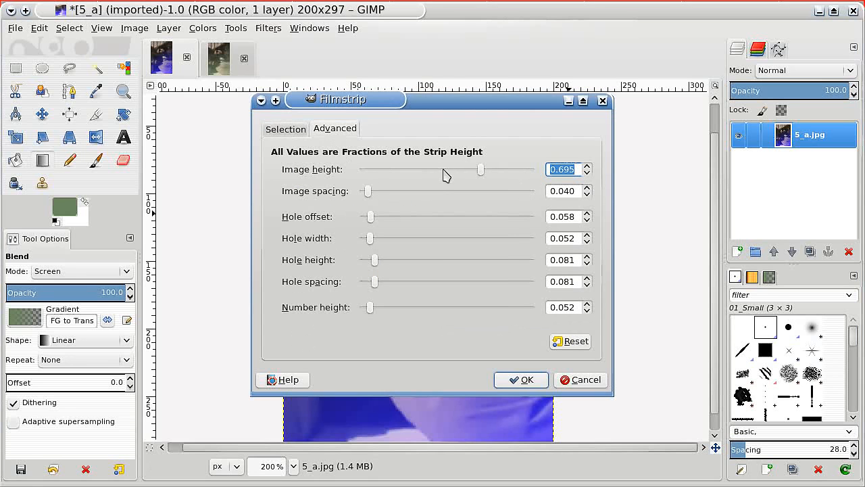
left_click_drag(477, 174, 588, 179)
left_click_drag(368, 193, 282, 205)
left_click_drag(363, 217, 281, 226)
left_click_drag(369, 241, 316, 294)
left_click_drag(366, 312, 282, 311)
left_click(376, 311)
left_click(372, 315)
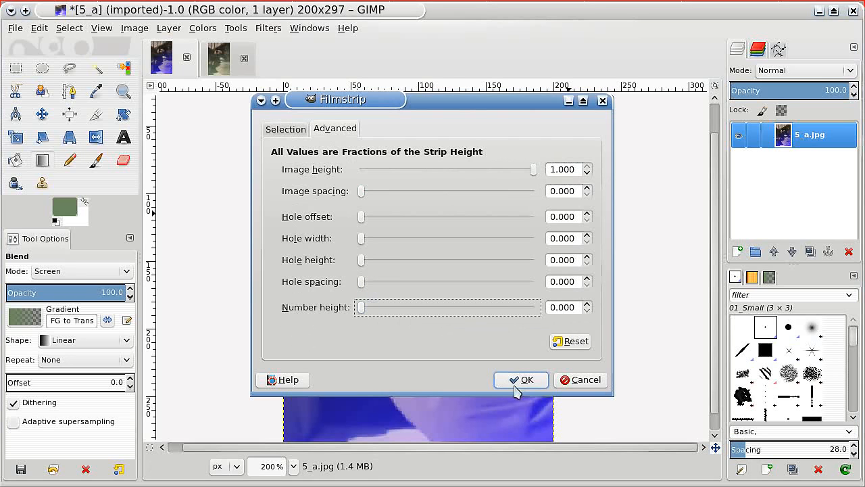
Remove Untitled-1 from the images on the film
left_click(286, 129)
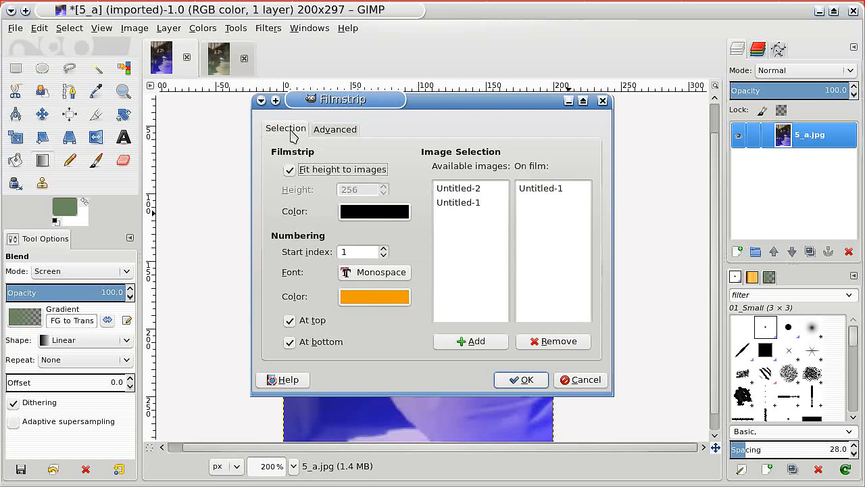
left_click(541, 190)
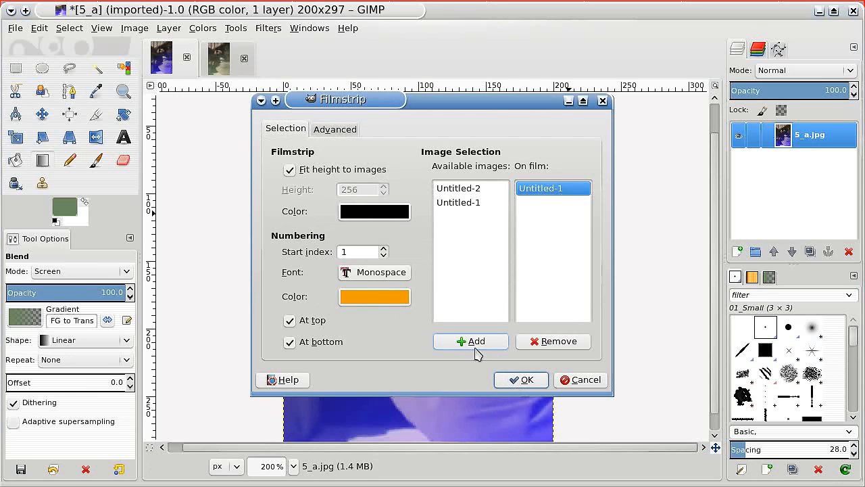
left_click(529, 345)
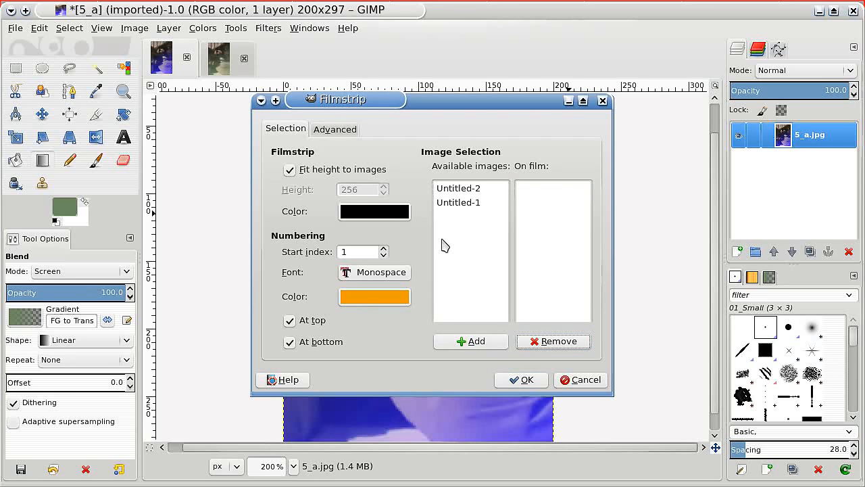
Add Untitled-1 to the film seven times and generate the blue-tinted filmstrip
left_click(450, 205)
left_click(471, 344)
left_click(471, 343)
left_click(471, 343)
left_click(471, 343)
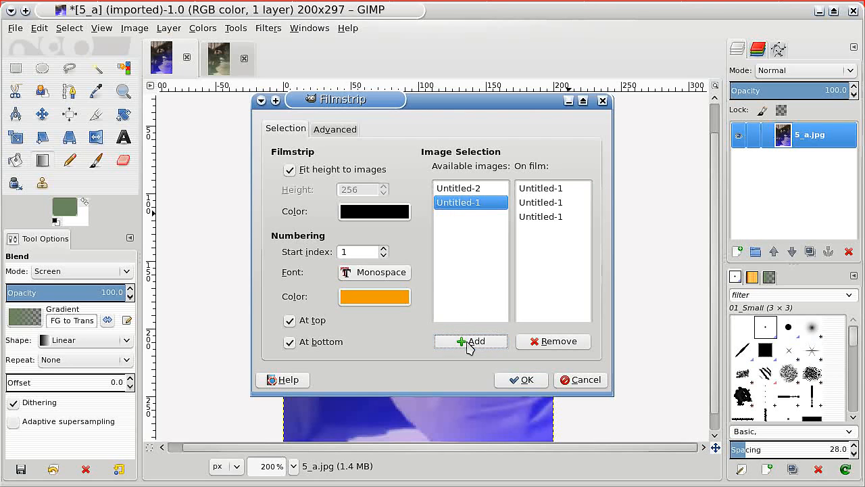
left_click(471, 343)
left_click(471, 343)
left_click(471, 343)
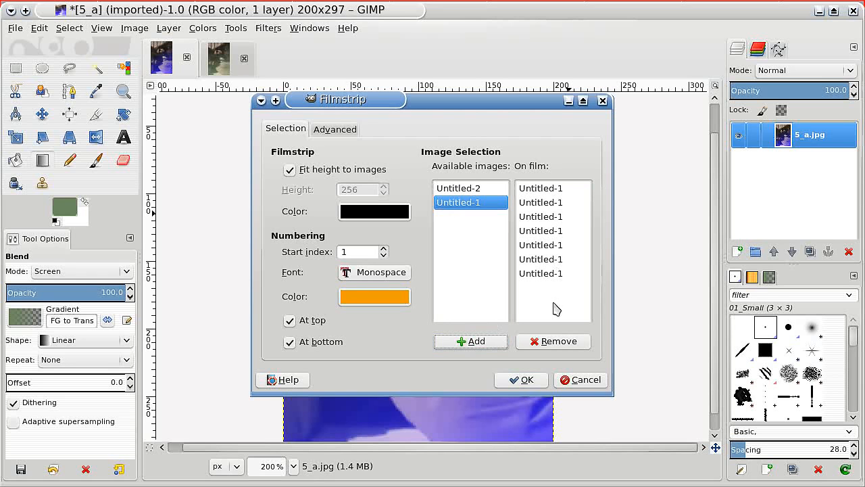
left_click(524, 380)
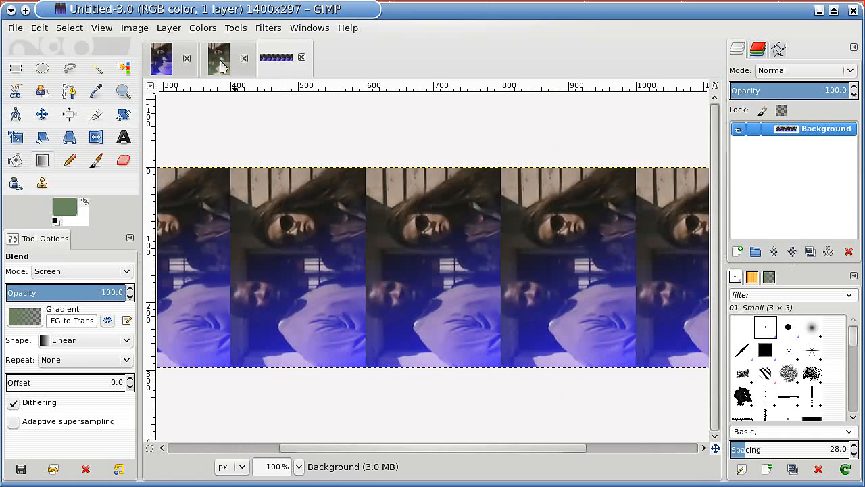
Run the Filmstrip filter from the green-tinted image, adding further copies of Untitled-2 to make a seven-frame strip
left_click(220, 61)
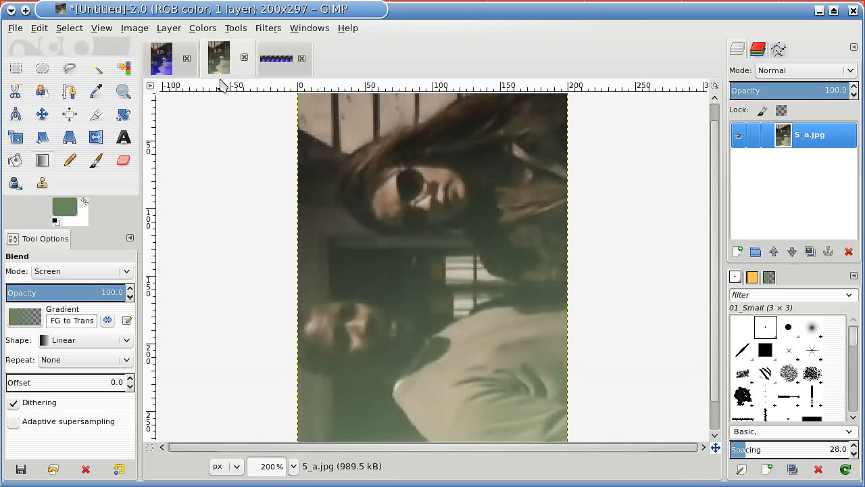
left_click(266, 28)
left_click(280, 59)
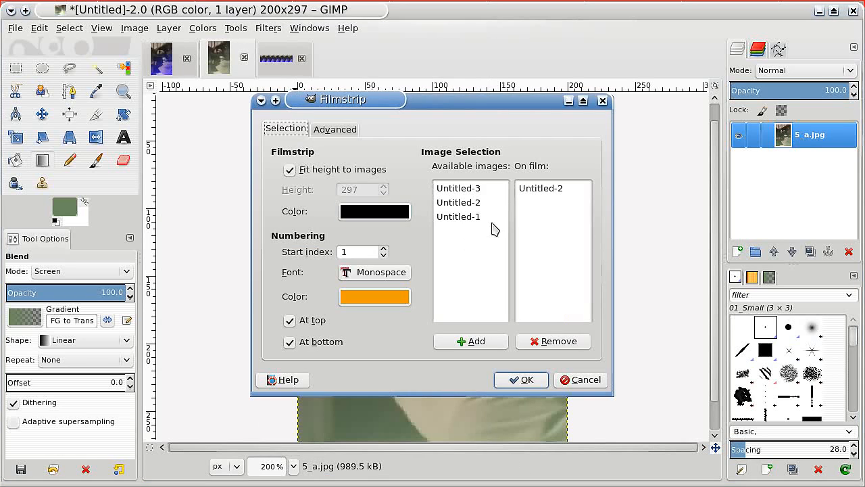
left_click(482, 204)
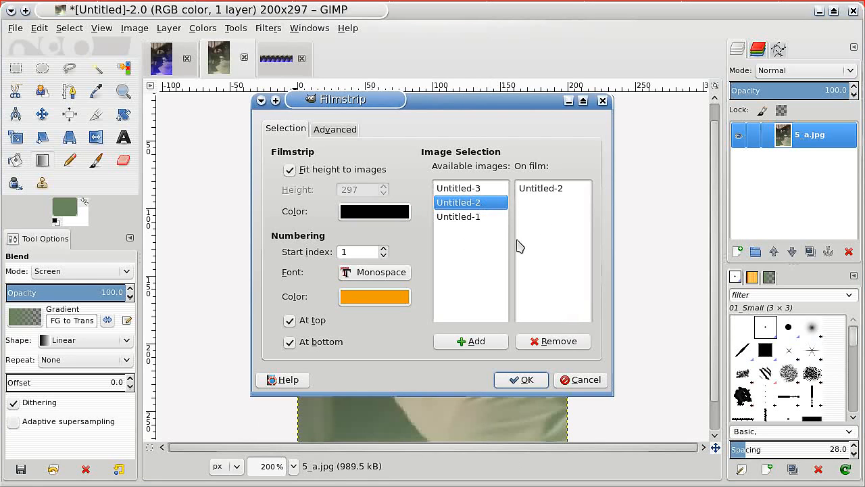
left_click(475, 342)
left_click(475, 342)
left_click(475, 342)
left_click(474, 342)
left_click(474, 342)
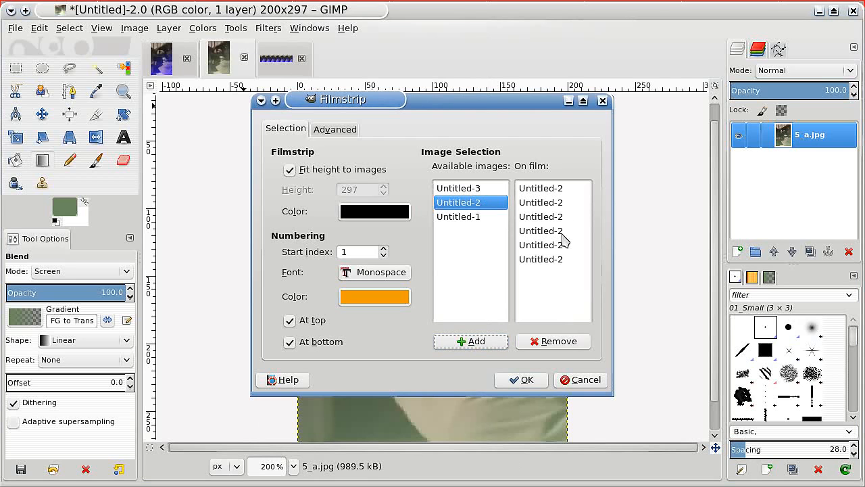
left_click(521, 380)
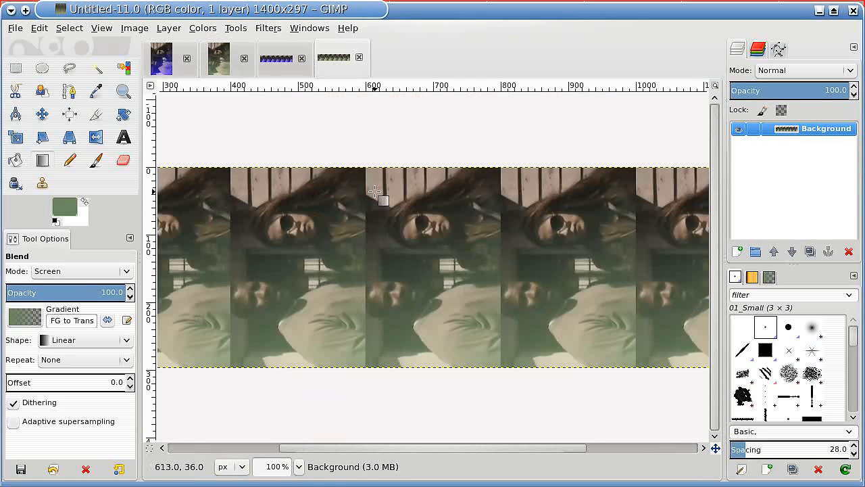
Rotate the blue-tinted filmstrip image 90° clockwise
left_click(275, 70)
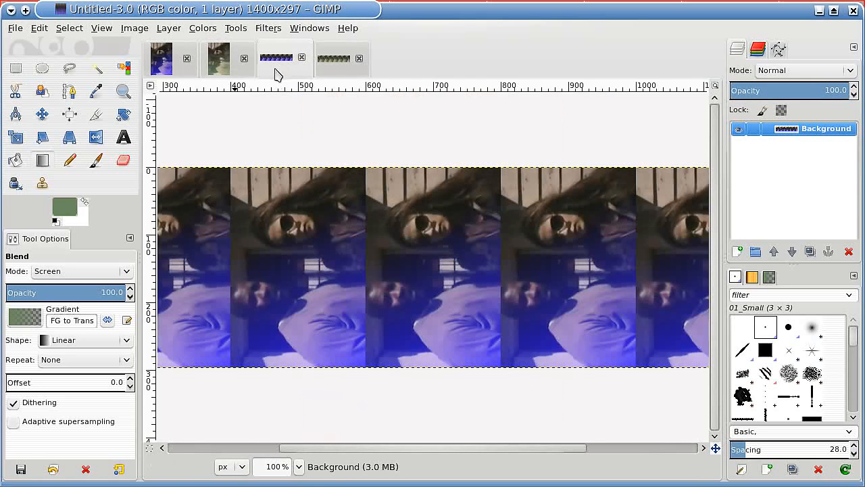
left_click(134, 27)
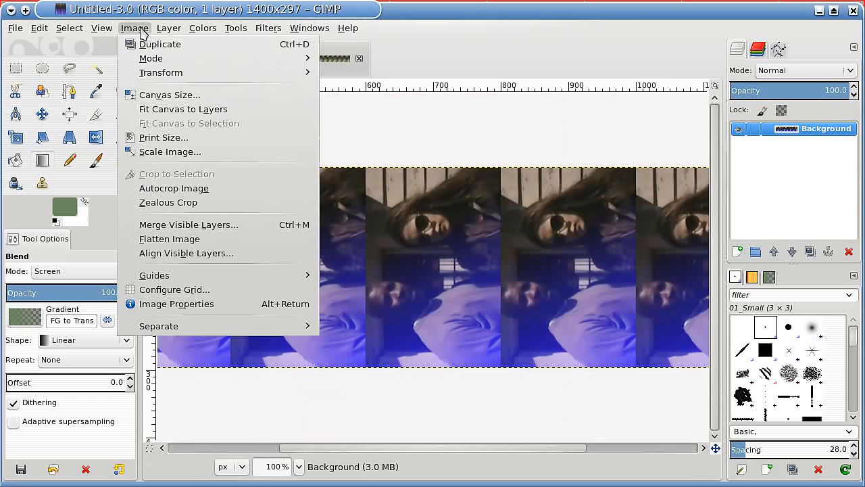
mouse_move(155, 72)
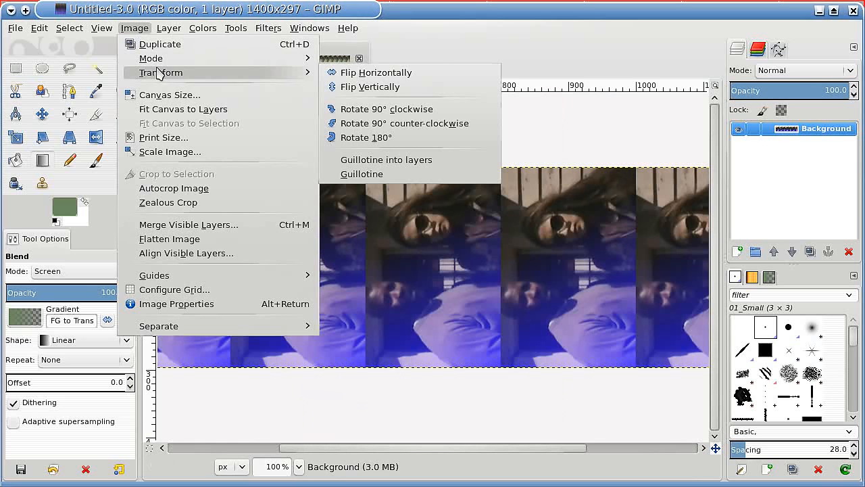
left_click(397, 112)
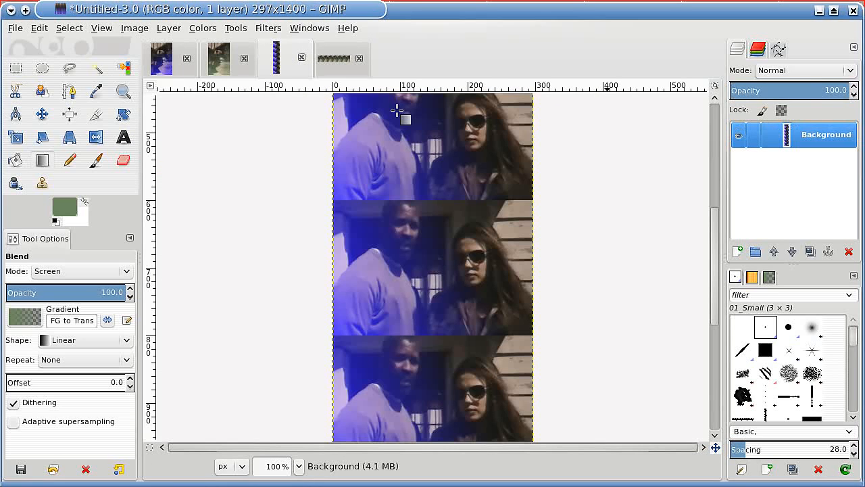
Rotate the green-tinted filmstrip image 90° clockwise
left_click(345, 64)
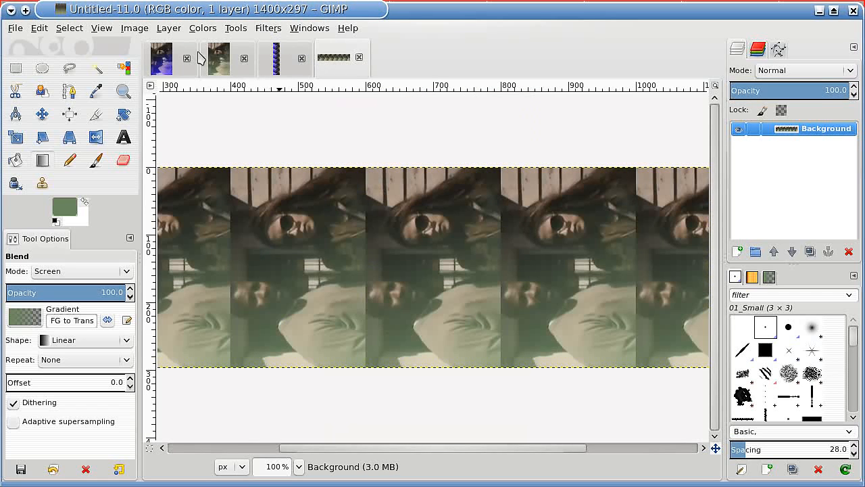
left_click(128, 31)
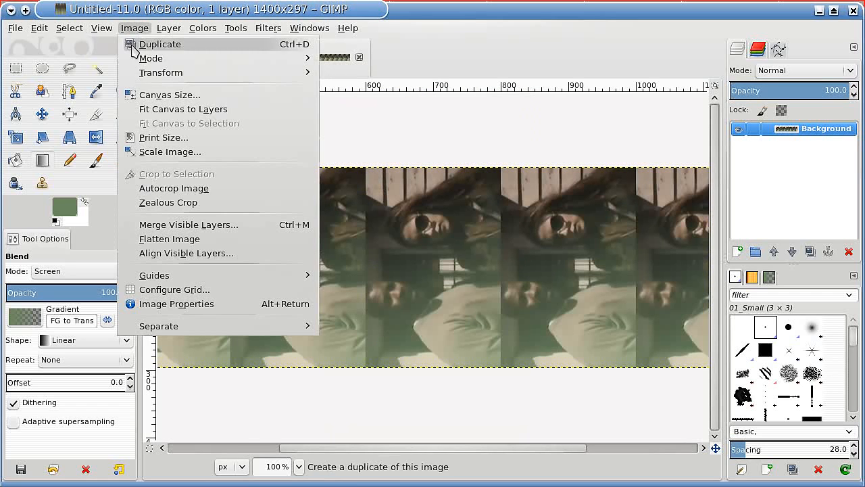
mouse_move(179, 75)
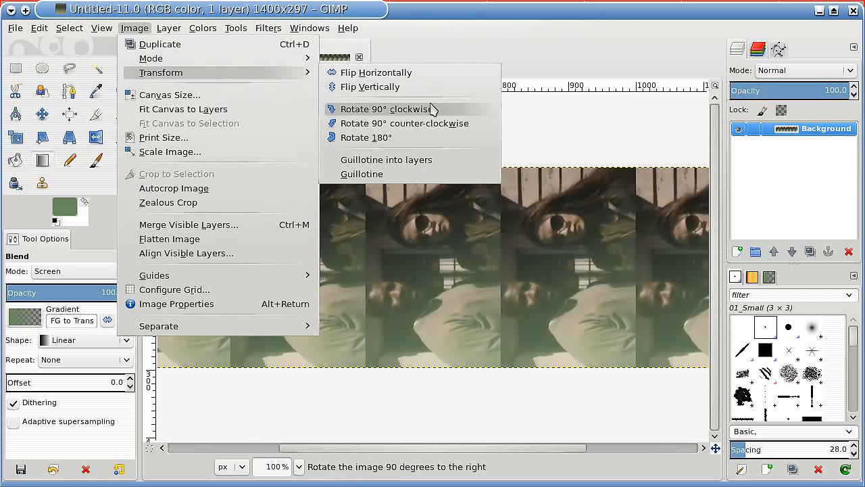
left_click(383, 109)
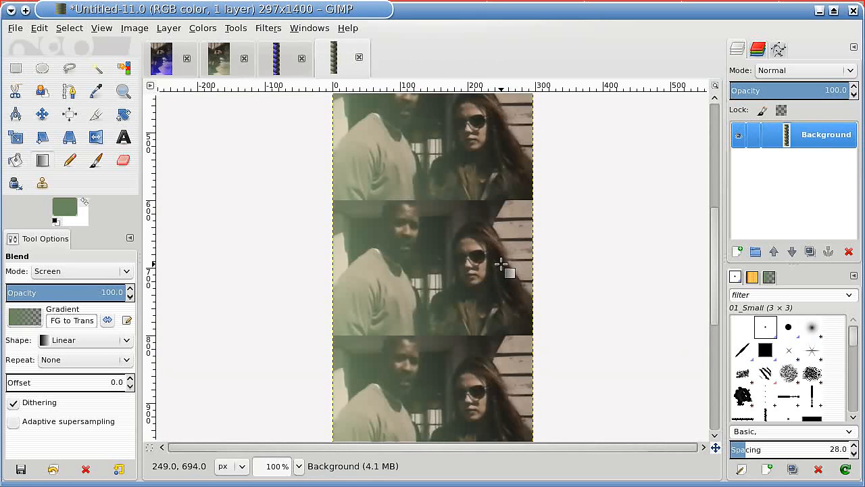
Add an alpha channel to the Background layer of the green-tinted strip
key("minus")
key("minus")
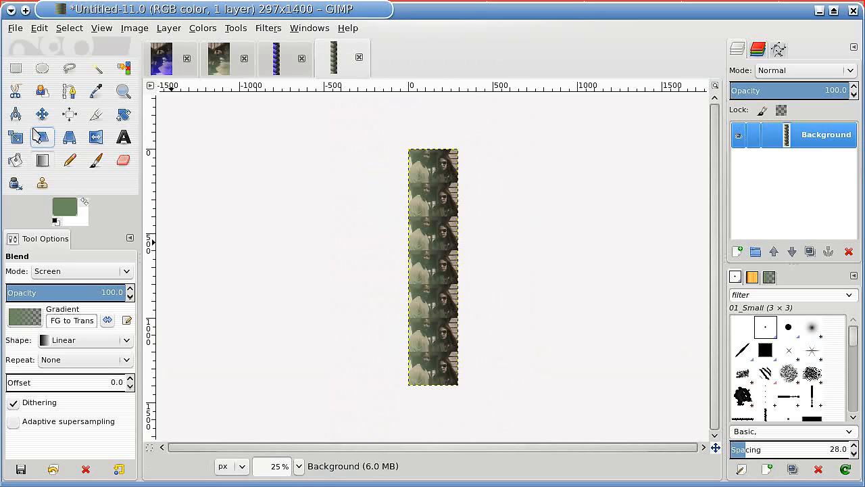
left_click(95, 116)
right_click(820, 143)
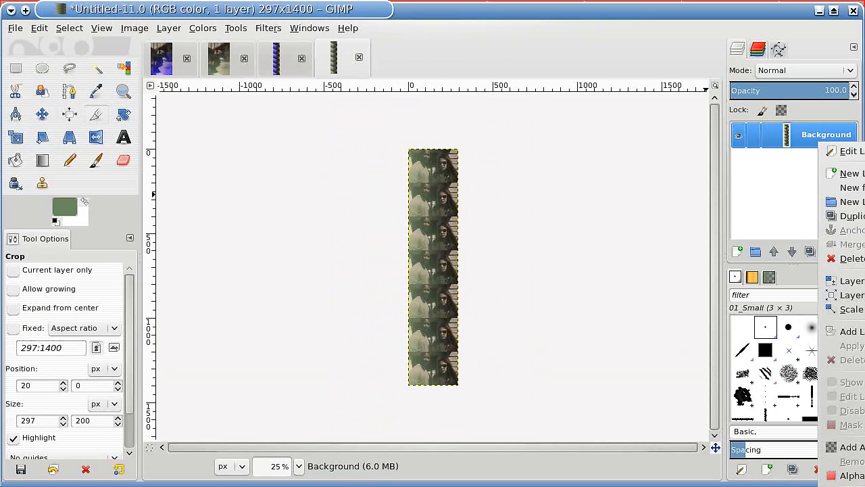
left_click(848, 447)
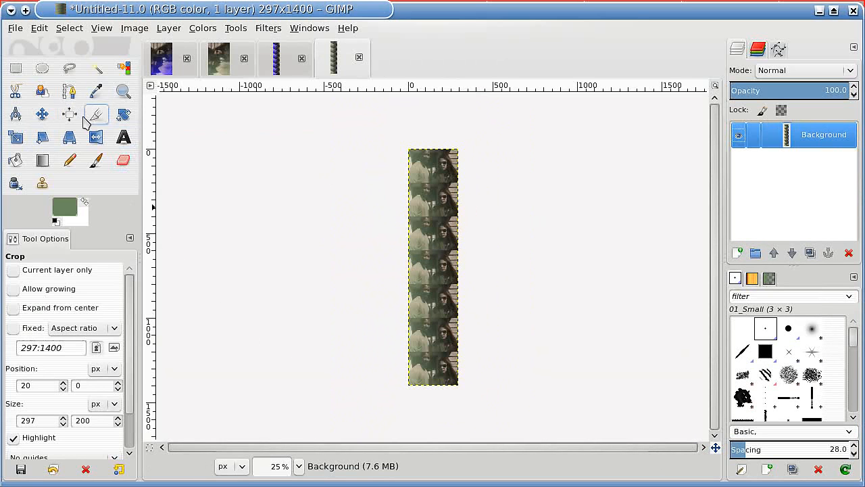
Try moving the green strip's layer upward freehand with the Move tool, and undo the move
left_click(15, 68)
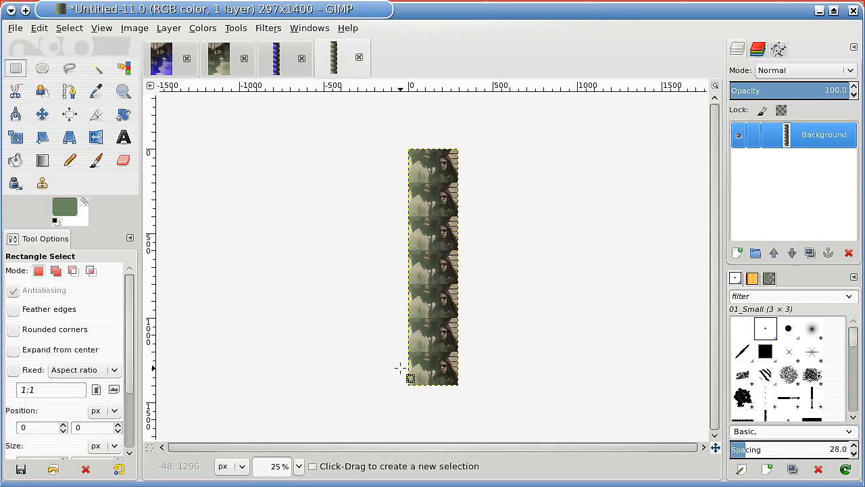
left_click(42, 114)
left_click_drag(438, 277, 438, 264)
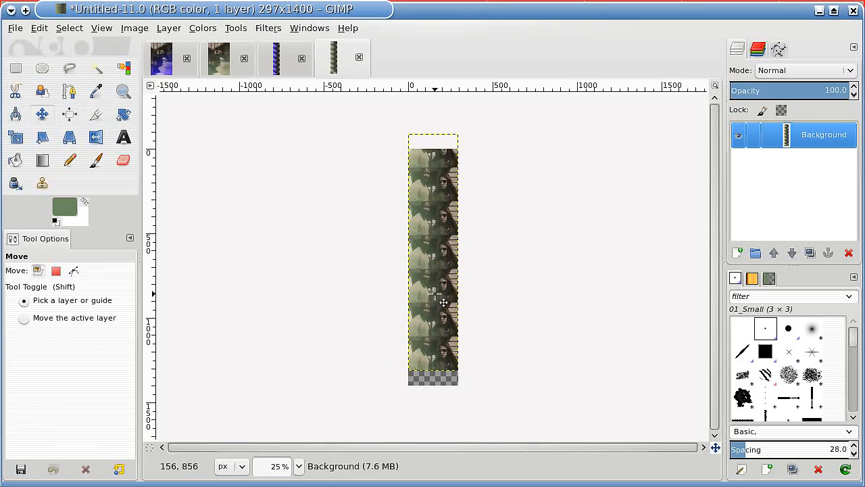
key("ctrl")
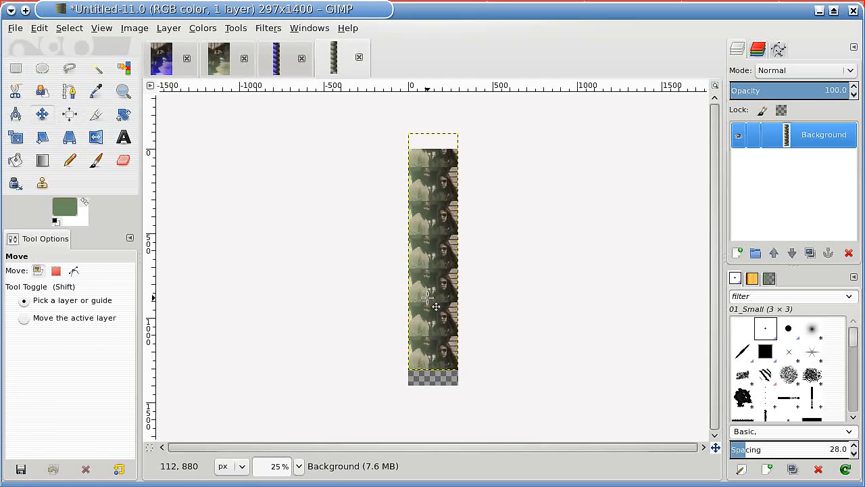
key("ctrl+z")
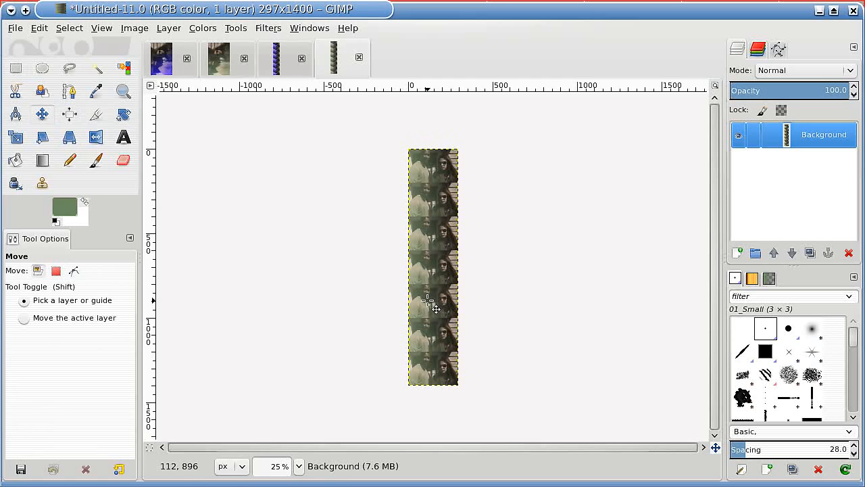
Nudge the green strip's layer straight up by about 100 px, half a frame, and fit the layer to the image size
key("Up")
key("Up")
key("Up")
key("Up")
key("Up")
key("Up")
key("Up")
key("Up")
key("Up")
key("Up")
key("Up")
key("Up")
key("Up")
key("Up")
key("Up")
key("Up")
key("Up")
key("Up")
key("Up")
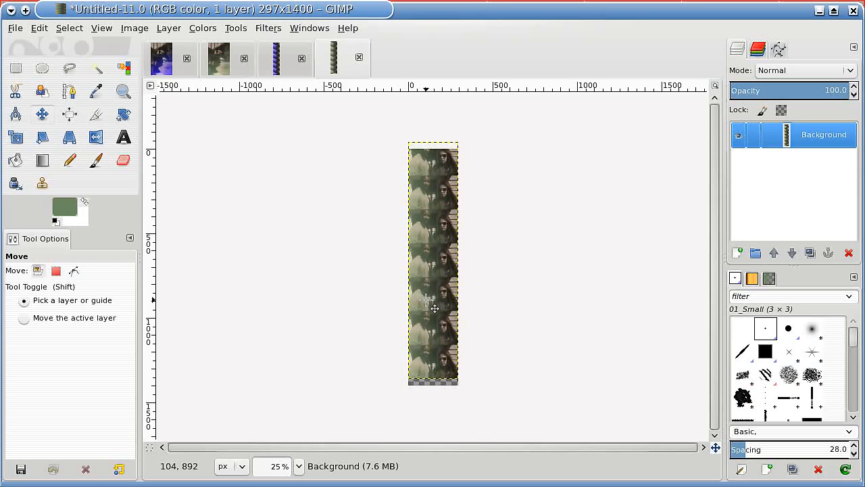
key("Up")
key("Up")
key("Up")
key("Up")
key("Up")
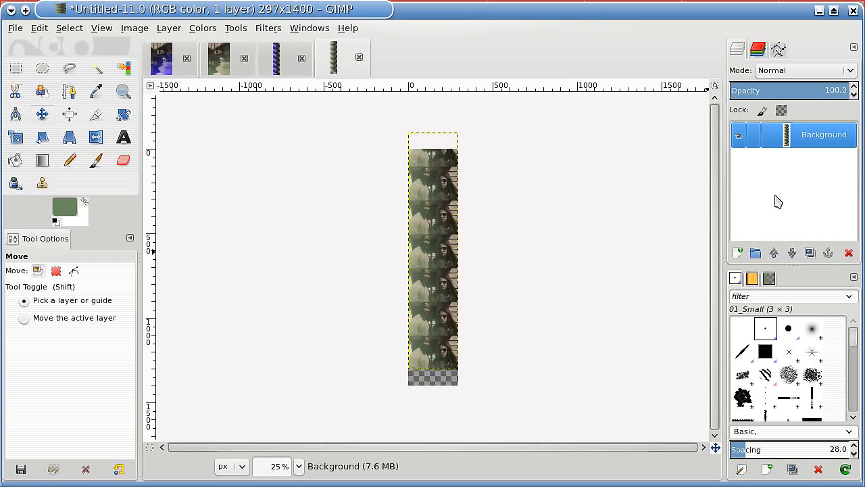
right_click(801, 148)
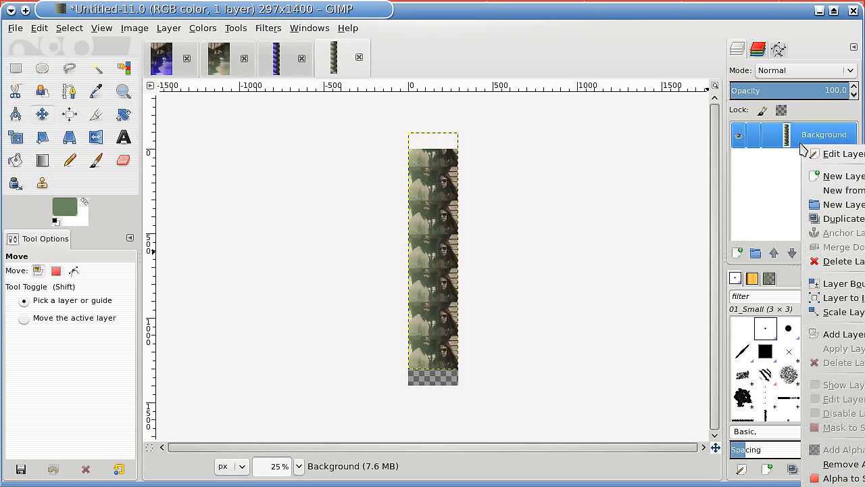
left_click(818, 297)
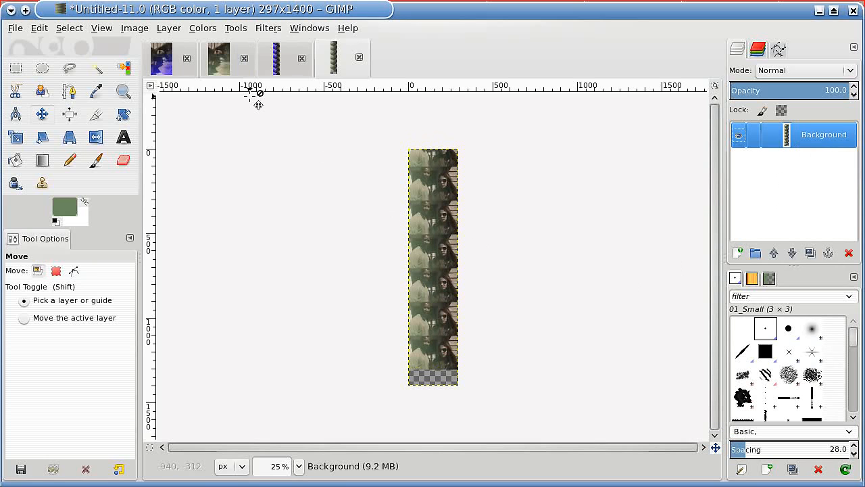
Reopen the Filmstrip filter and add Untitled-3 and a second Untitled-11 to the film after the existing Untitled-11
left_click(268, 29)
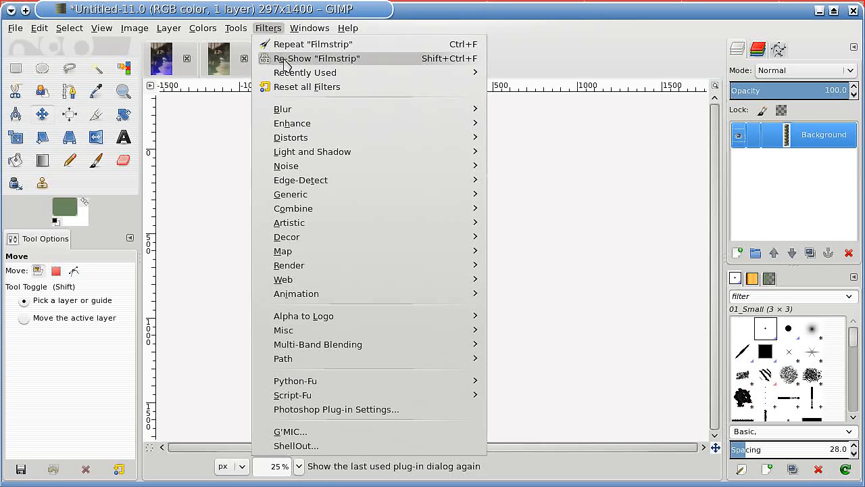
left_click(274, 59)
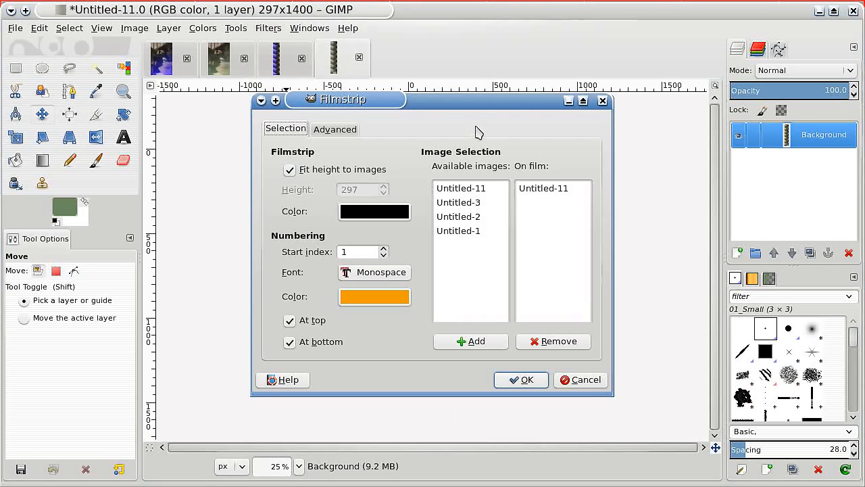
left_click_drag(471, 110, 412, 142)
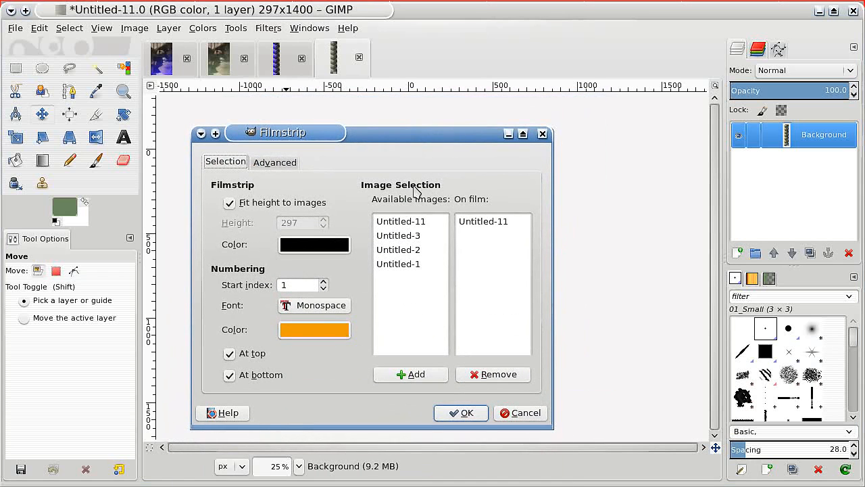
left_click(481, 227)
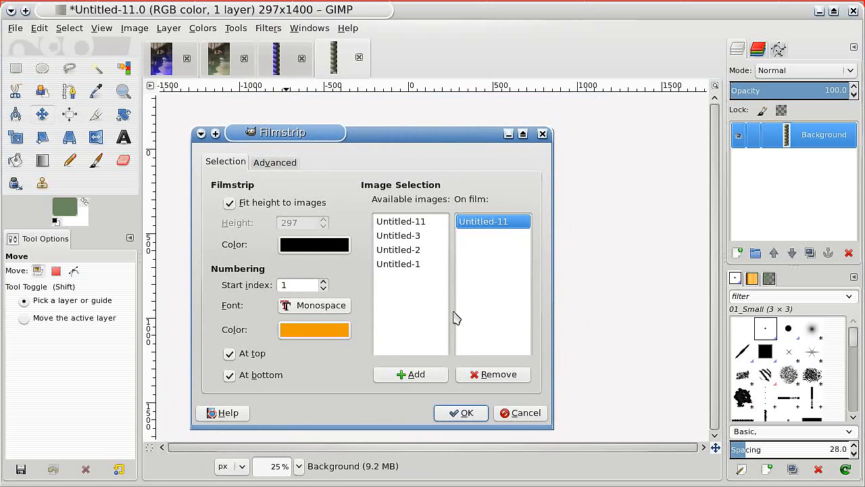
left_click(398, 237)
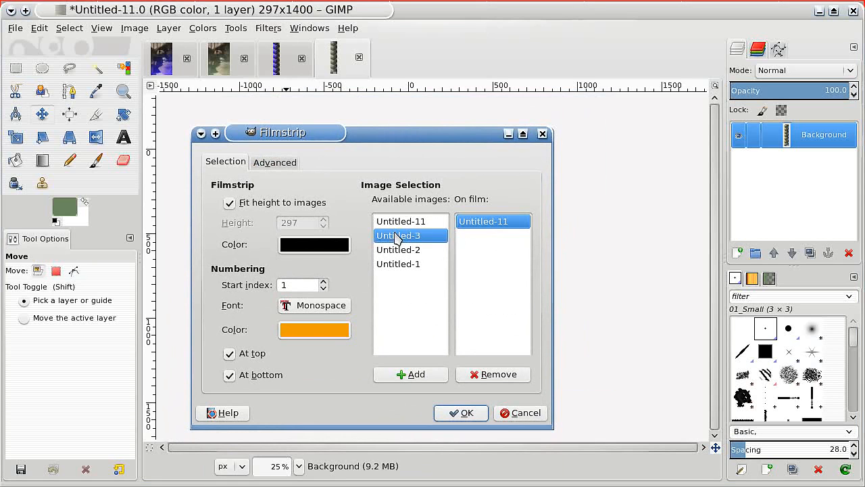
left_click(409, 377)
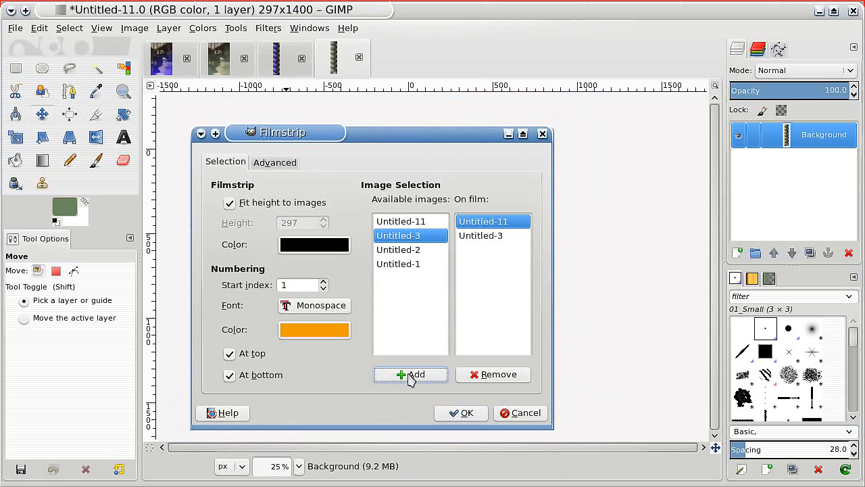
left_click(407, 223)
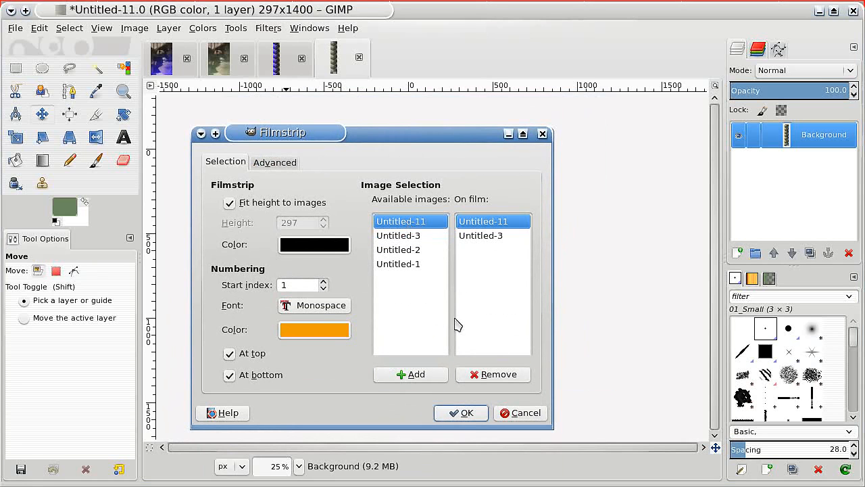
left_click(421, 379)
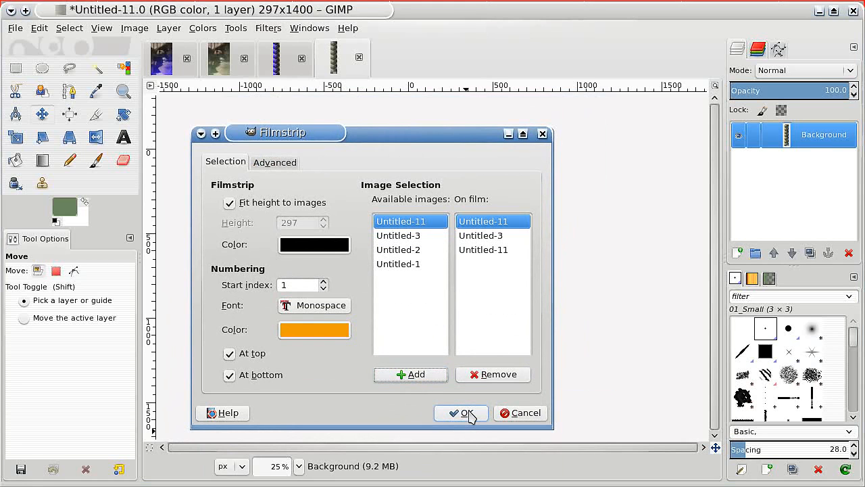
Review the Filmstrip filter's advanced size fractions and generate the combined three-strip image
left_click(273, 163)
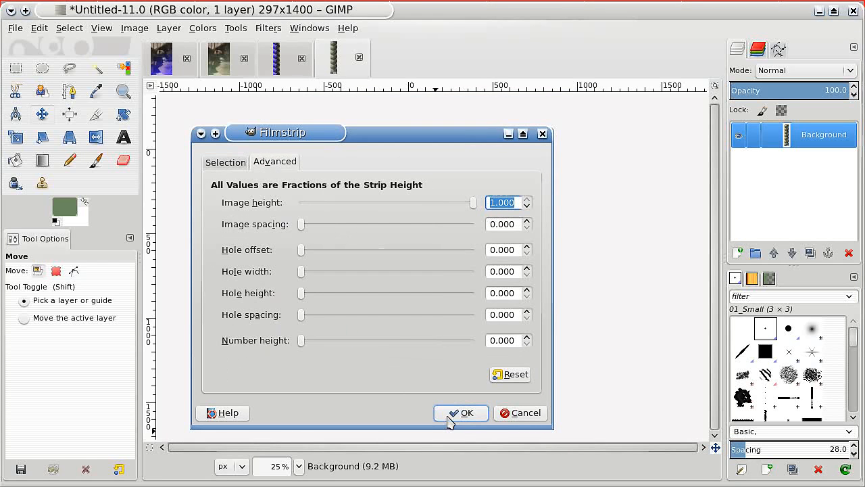
left_click(226, 162)
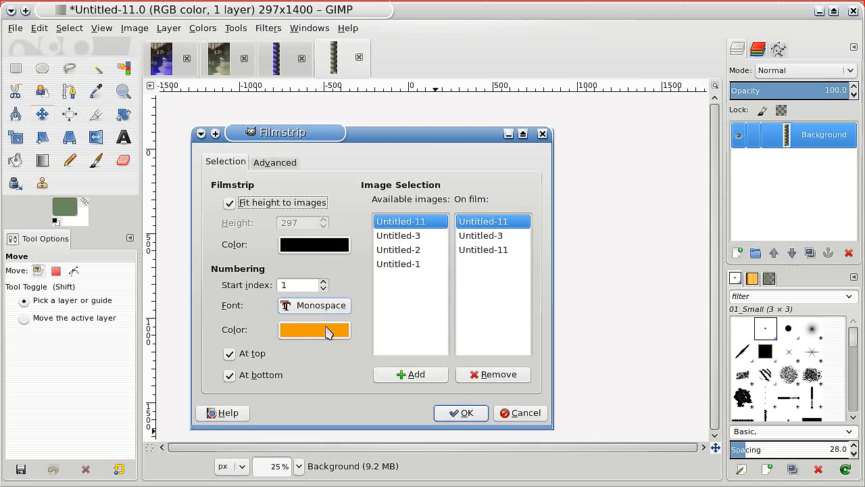
left_click(462, 412)
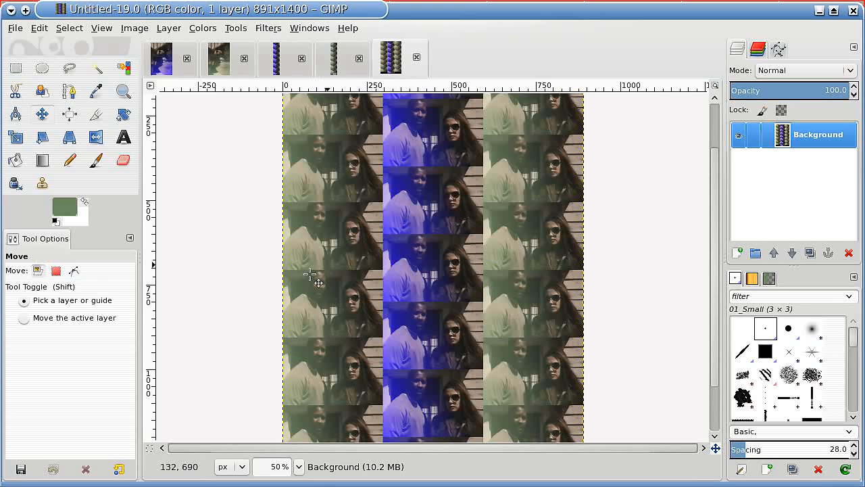
Rotate the combined collage layer freehand by about -64° around its centre
left_click(123, 114)
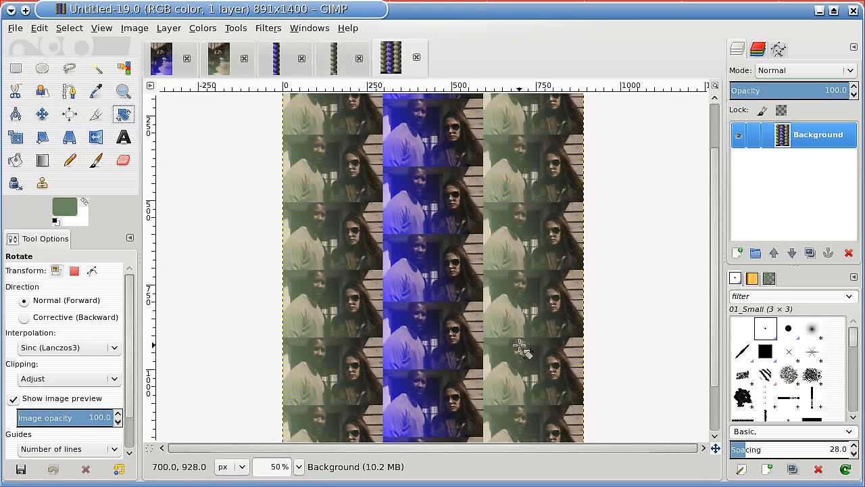
left_click_drag(519, 346, 550, 223)
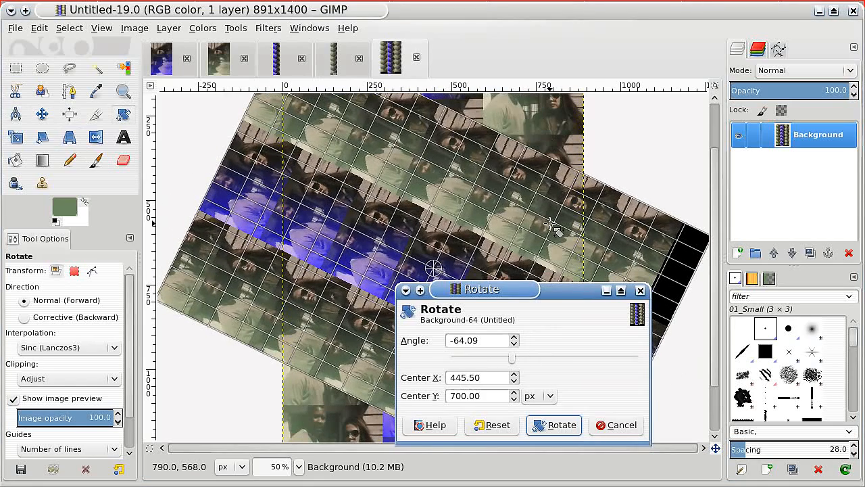
left_click(554, 425)
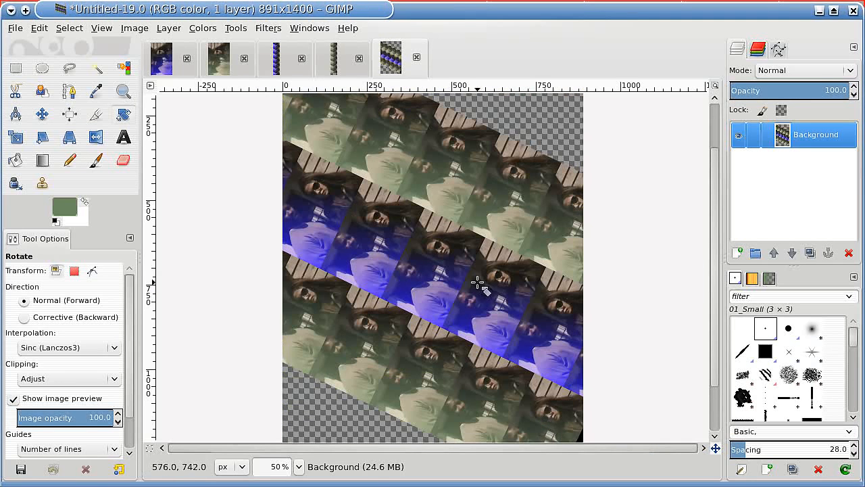
Crop the rotated collage to about 886 × 520 px at position 4, 428, excluding the transparent corners
left_click(97, 117)
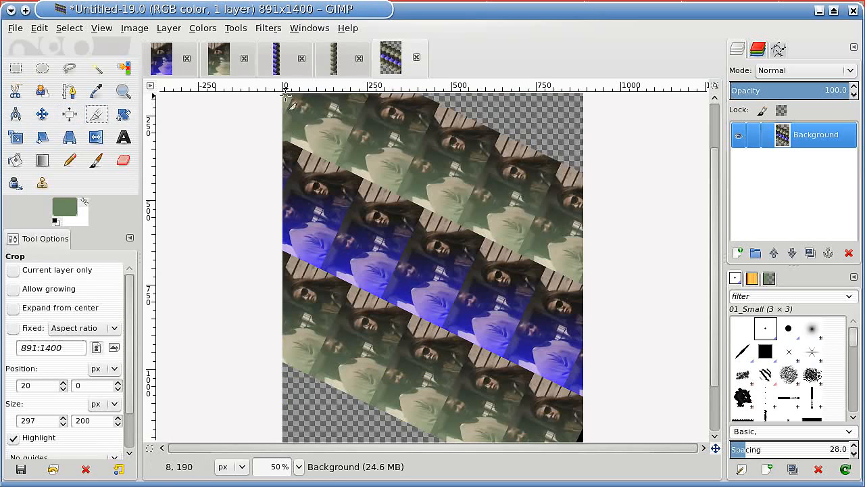
left_click_drag(288, 96, 586, 362)
left_click_drag(566, 96, 567, 180)
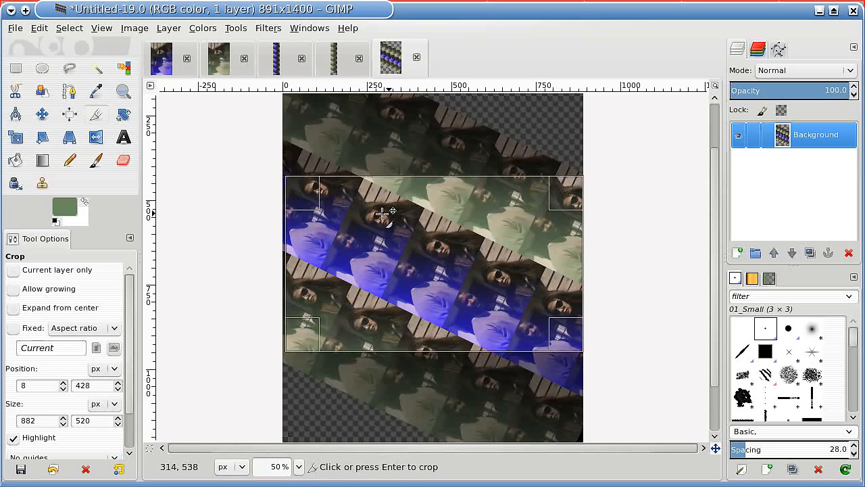
left_click_drag(303, 257, 296, 284)
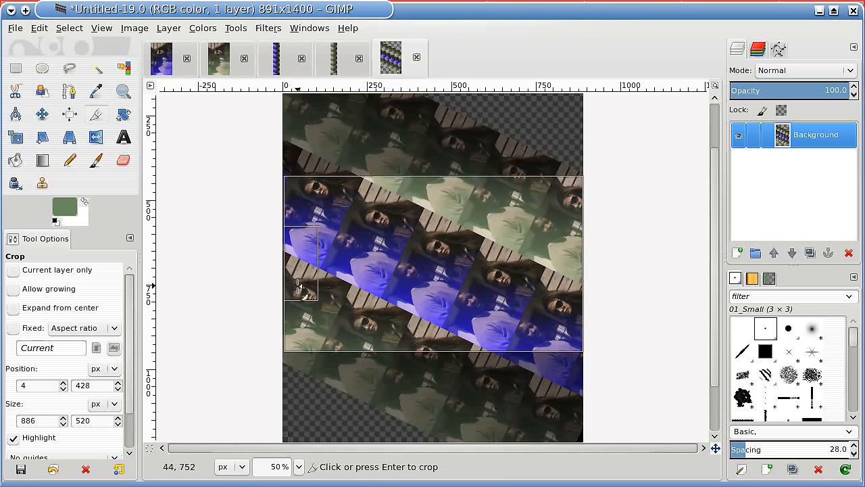
key("Return")
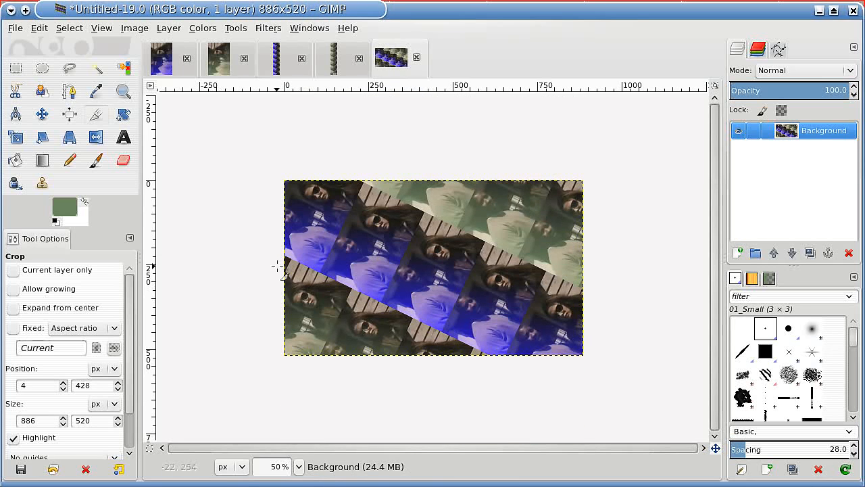